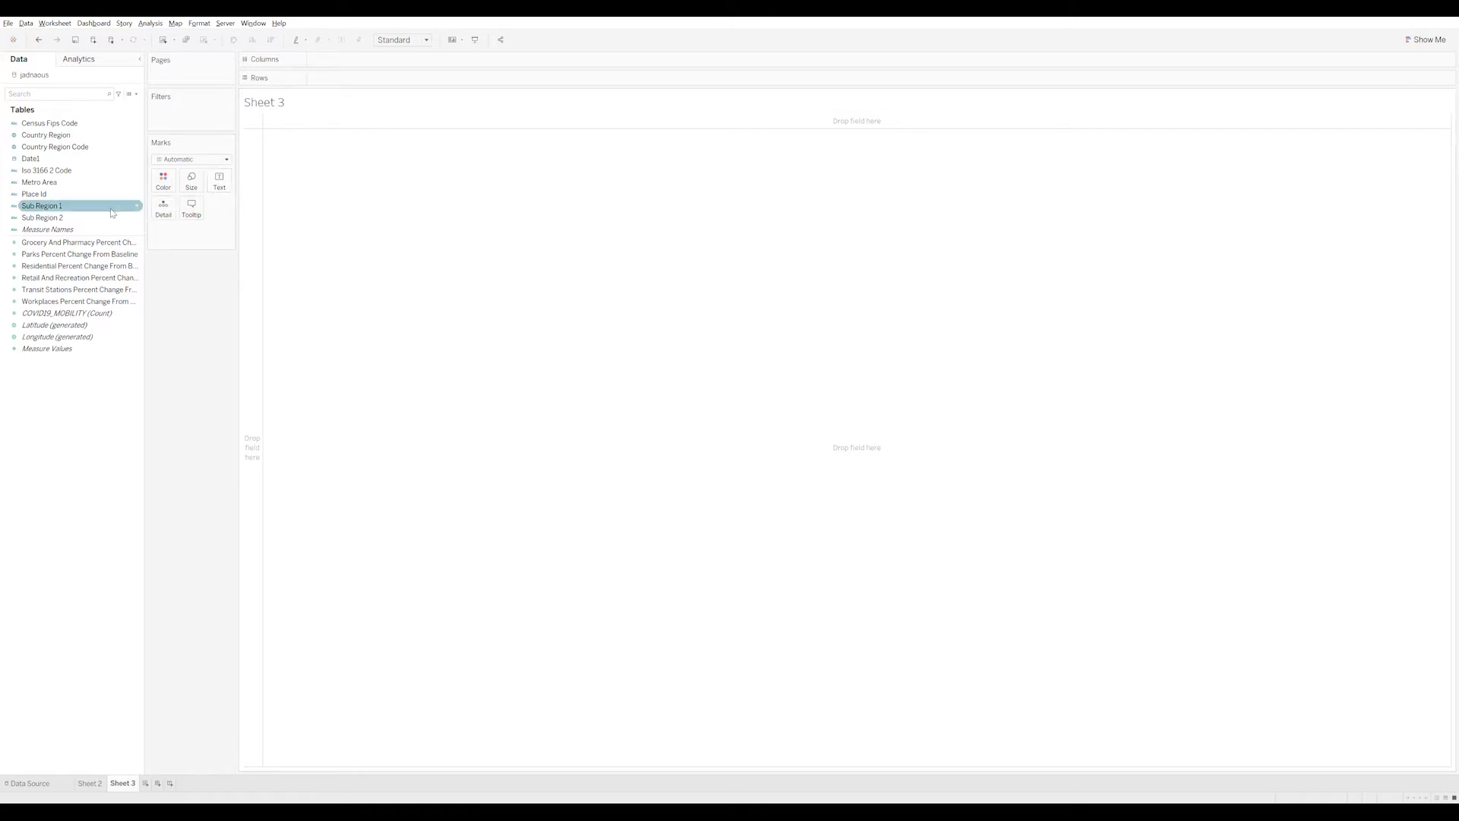
# - Plot SUM(Grocery And Pharmacy Percent Change) by WEEK(Date1), adding Place Id to Rows
pyautogui.click(46, 206)
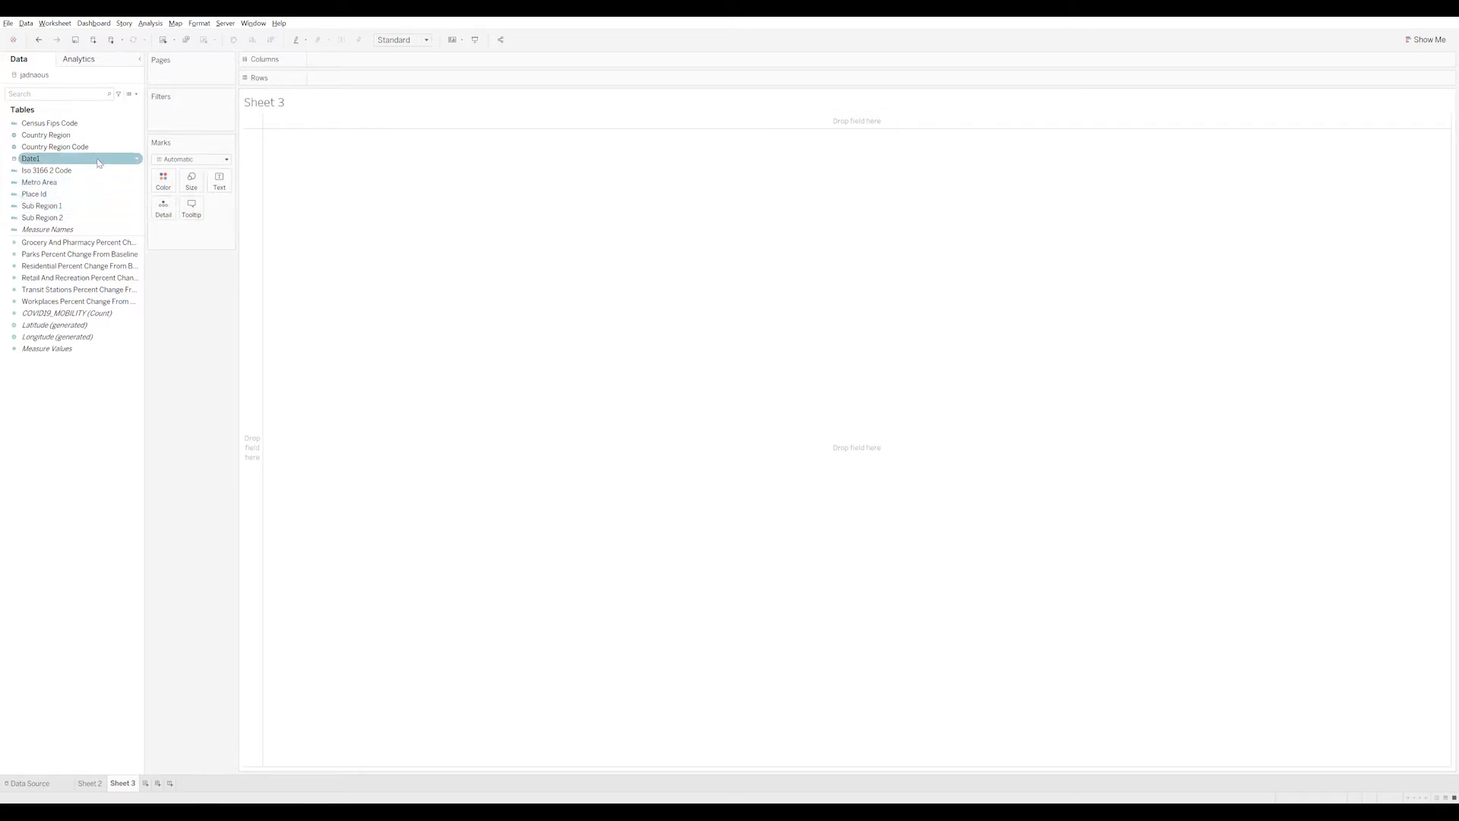
pyautogui.moveTo(98, 162); pyautogui.dragTo(369, 67)
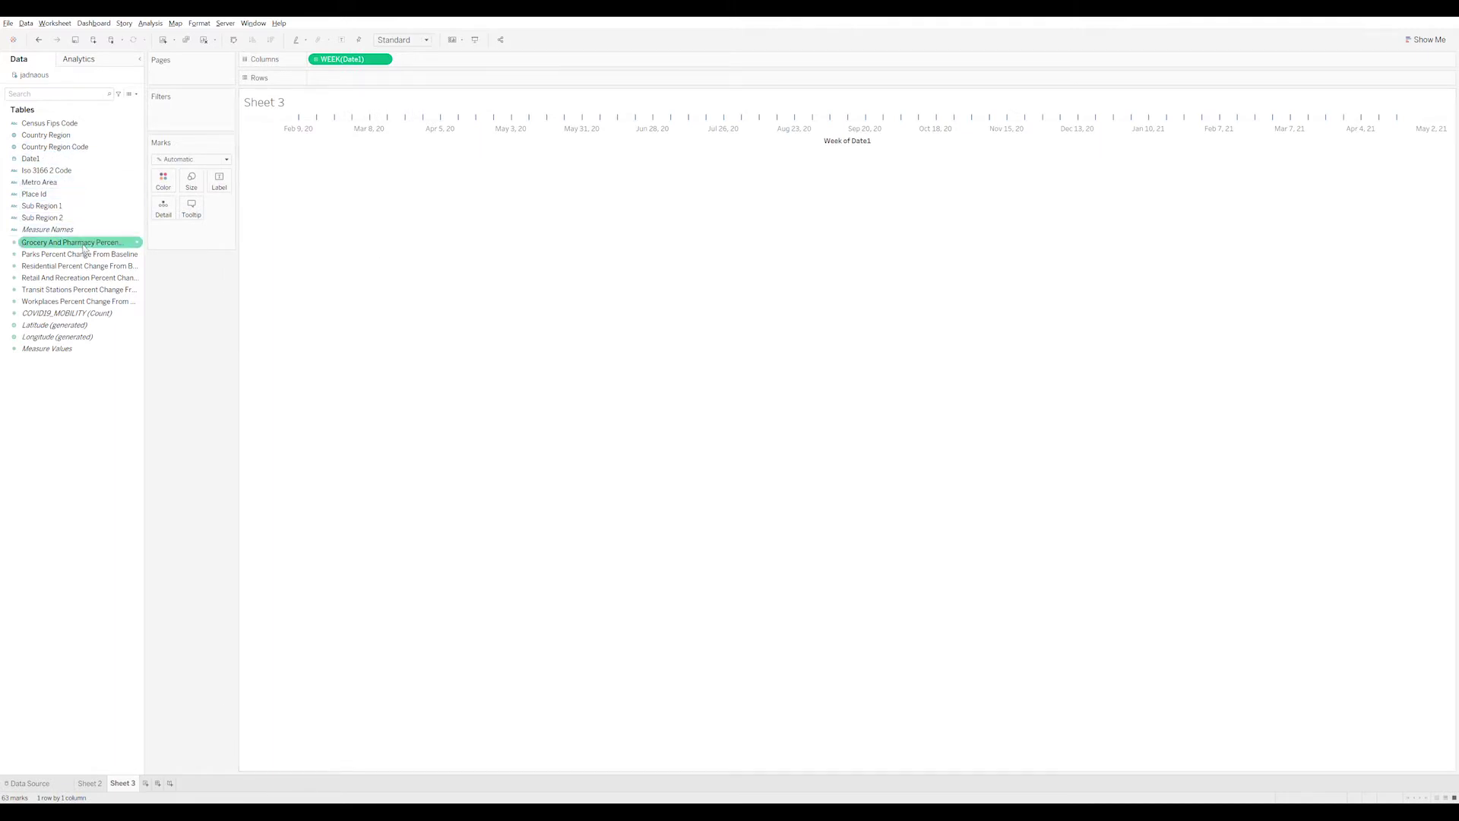
pyautogui.moveTo(80, 243)
pyautogui.mouseDown()
pyautogui.moveTo(293, 176)
pyautogui.moveTo(343, 79)
pyautogui.mouseUp()
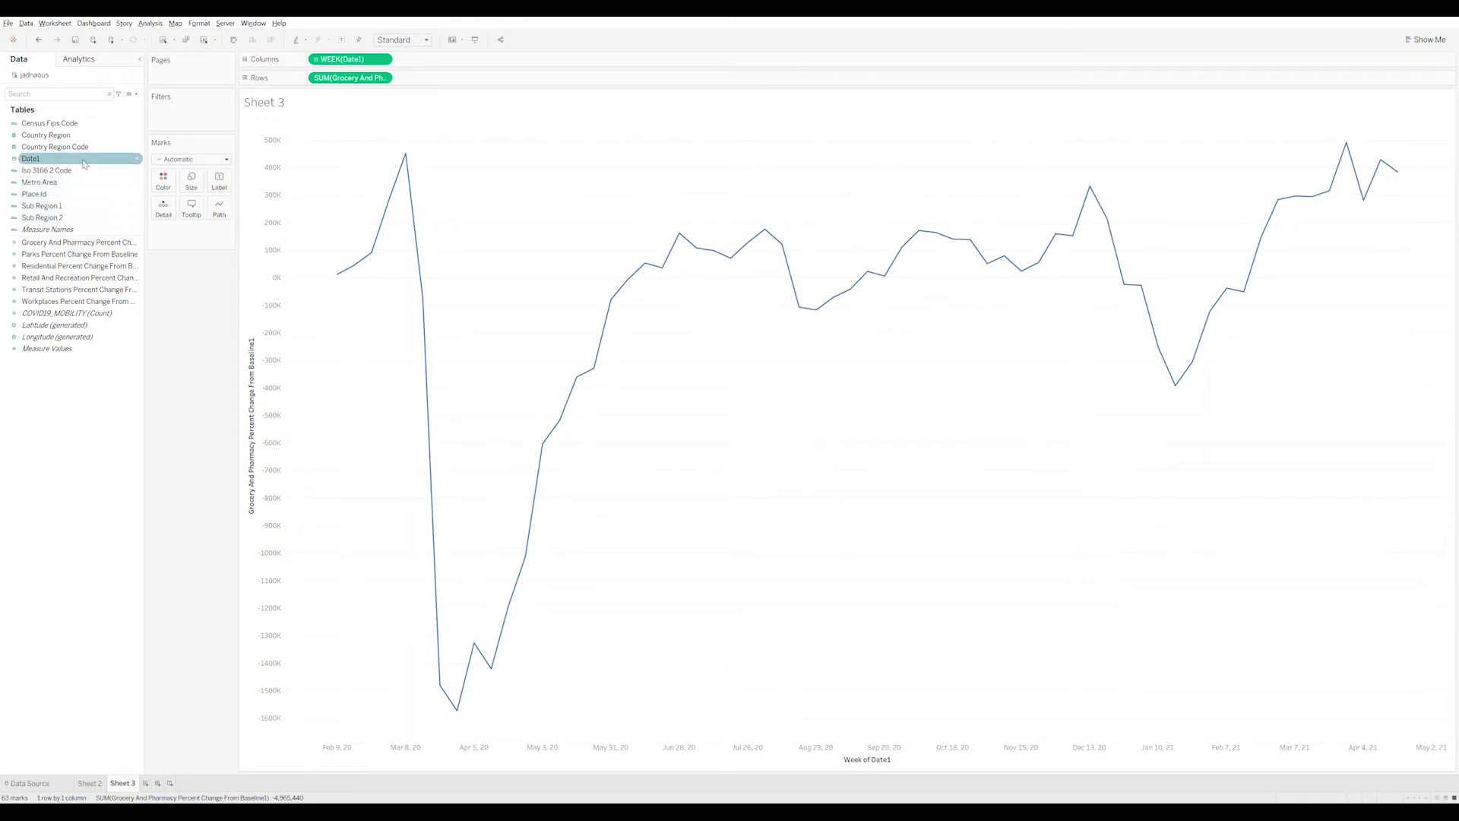
pyautogui.moveTo(83, 195); pyautogui.dragTo(319, 82)
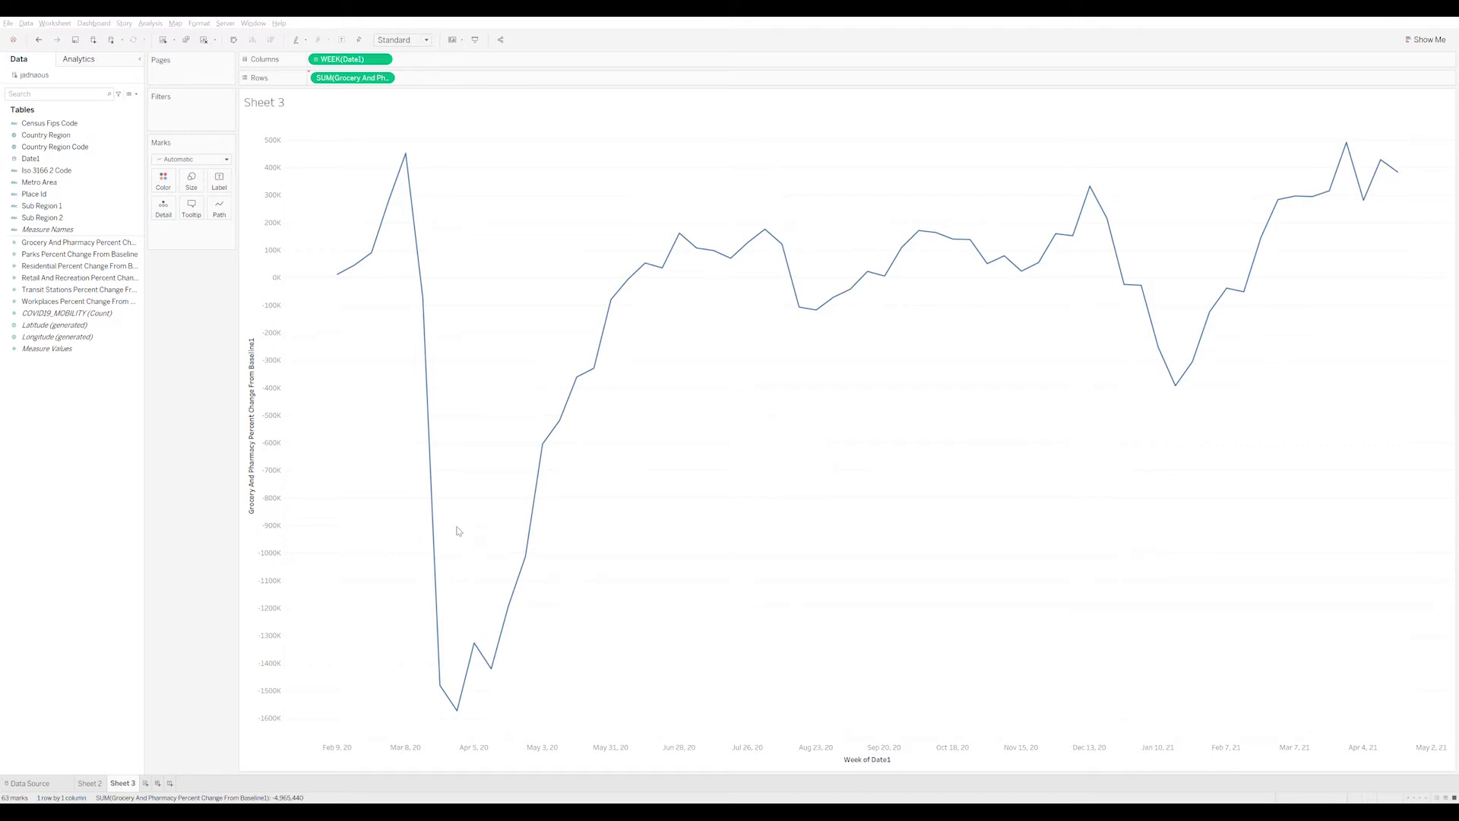
# - Split the weekly grocery line into one row per Place Id, grouped under Sub Region 1
pyautogui.moveTo(33, 193); pyautogui.dragTo(416, 479)
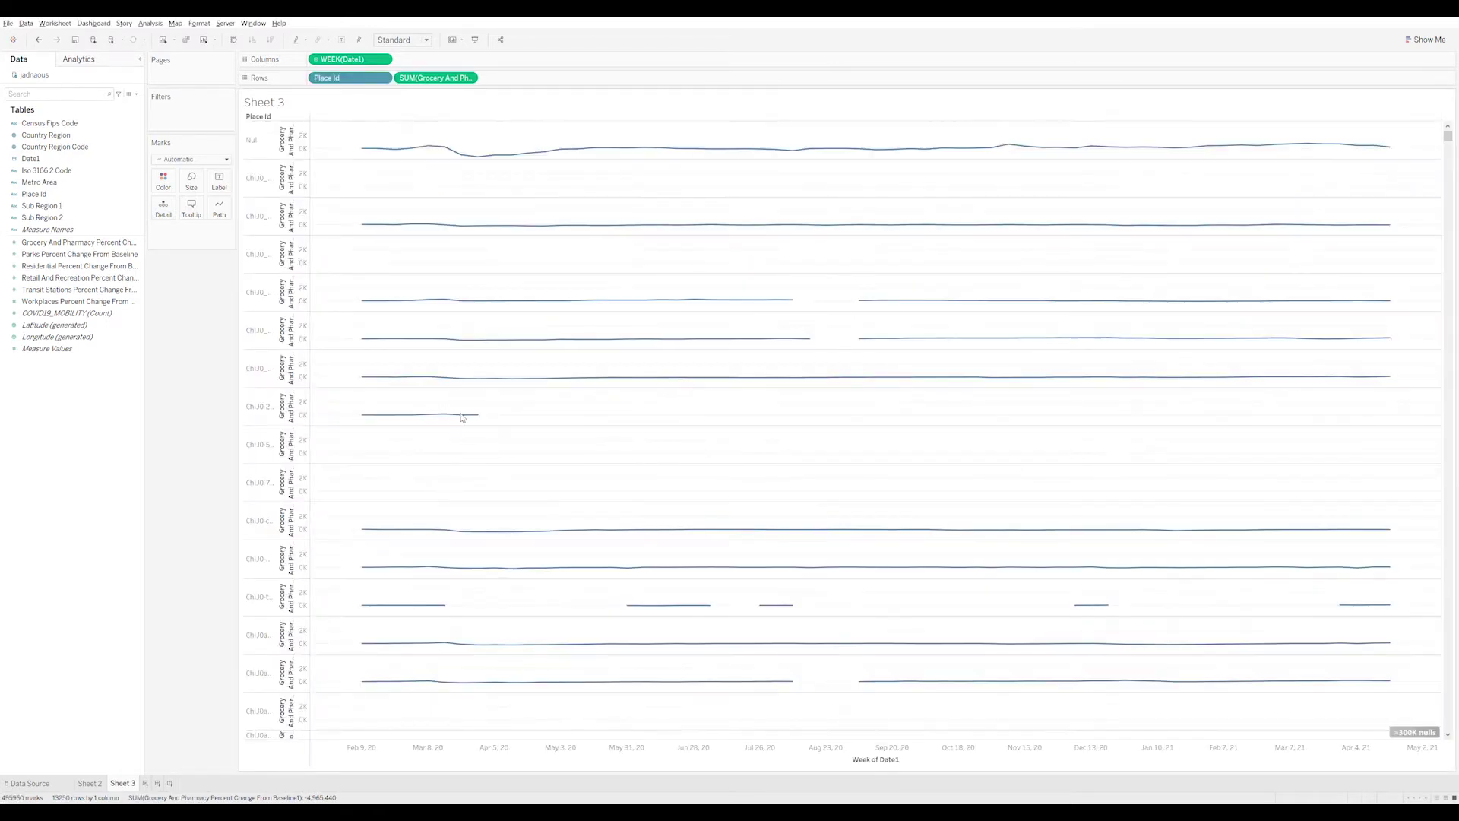
pyautogui.moveTo(91, 266); pyautogui.dragTo(83, 216)
pyautogui.click(82, 208)
pyautogui.click(89, 218)
pyautogui.moveTo(90, 221); pyautogui.dragTo(465, 323)
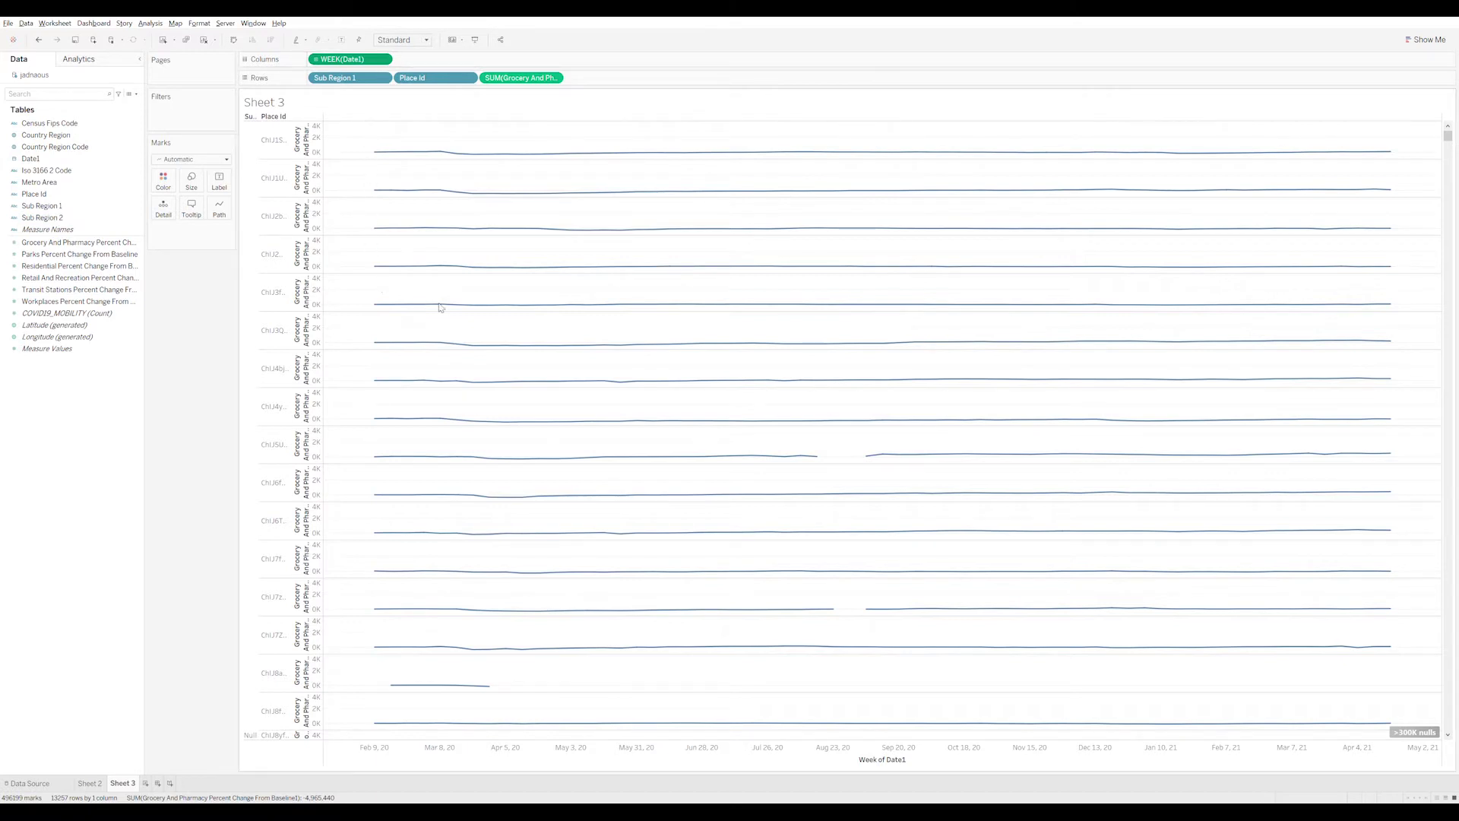
# - Change the Date1 column from WEEK to DAY
pyautogui.hotkey('ctrl', 'z')
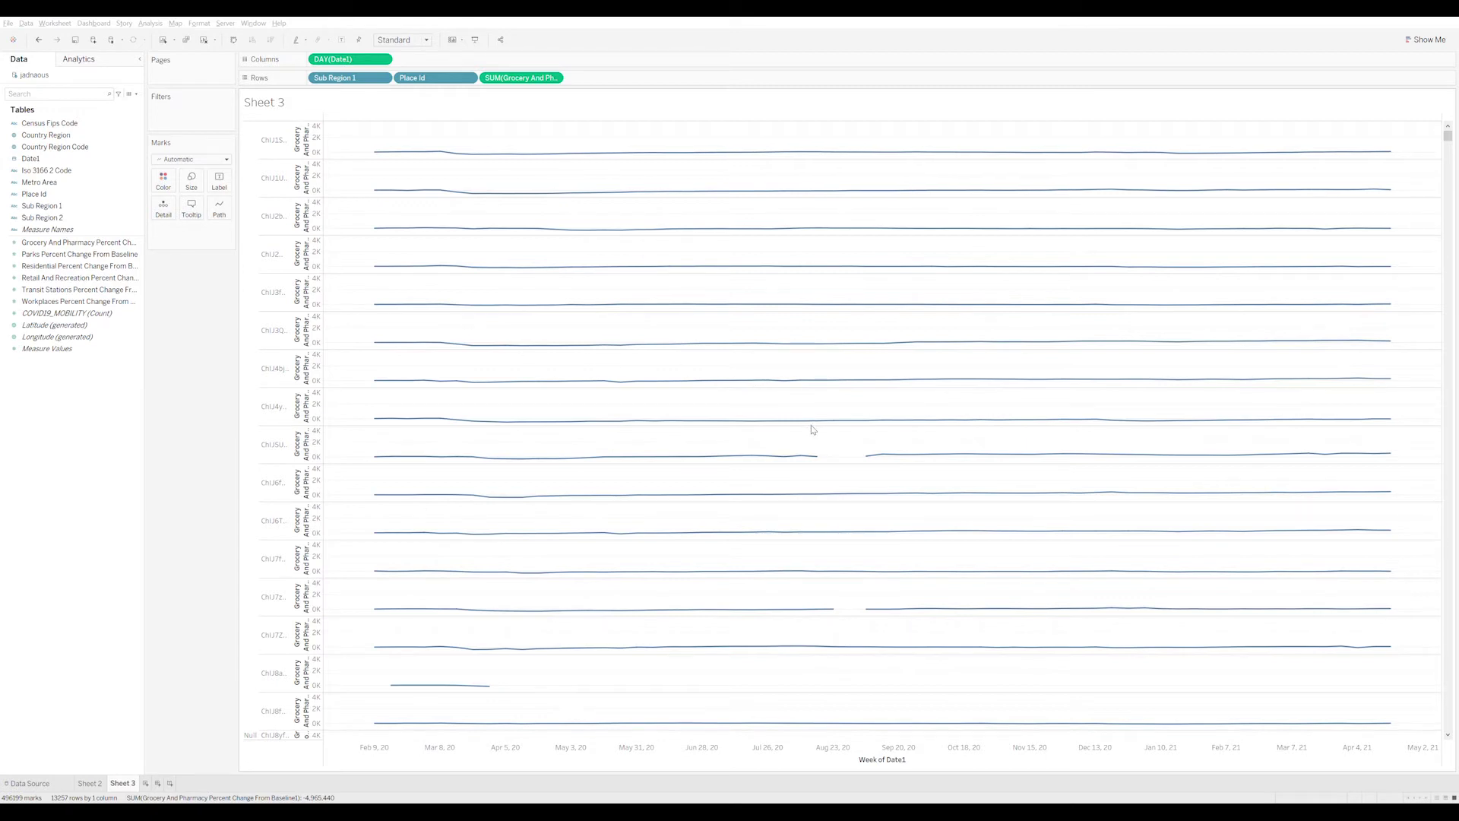
# - Bring up the Covid19 Mobility Dump cube in Imply Pivot in the browser
pyautogui.click(1405, 121)
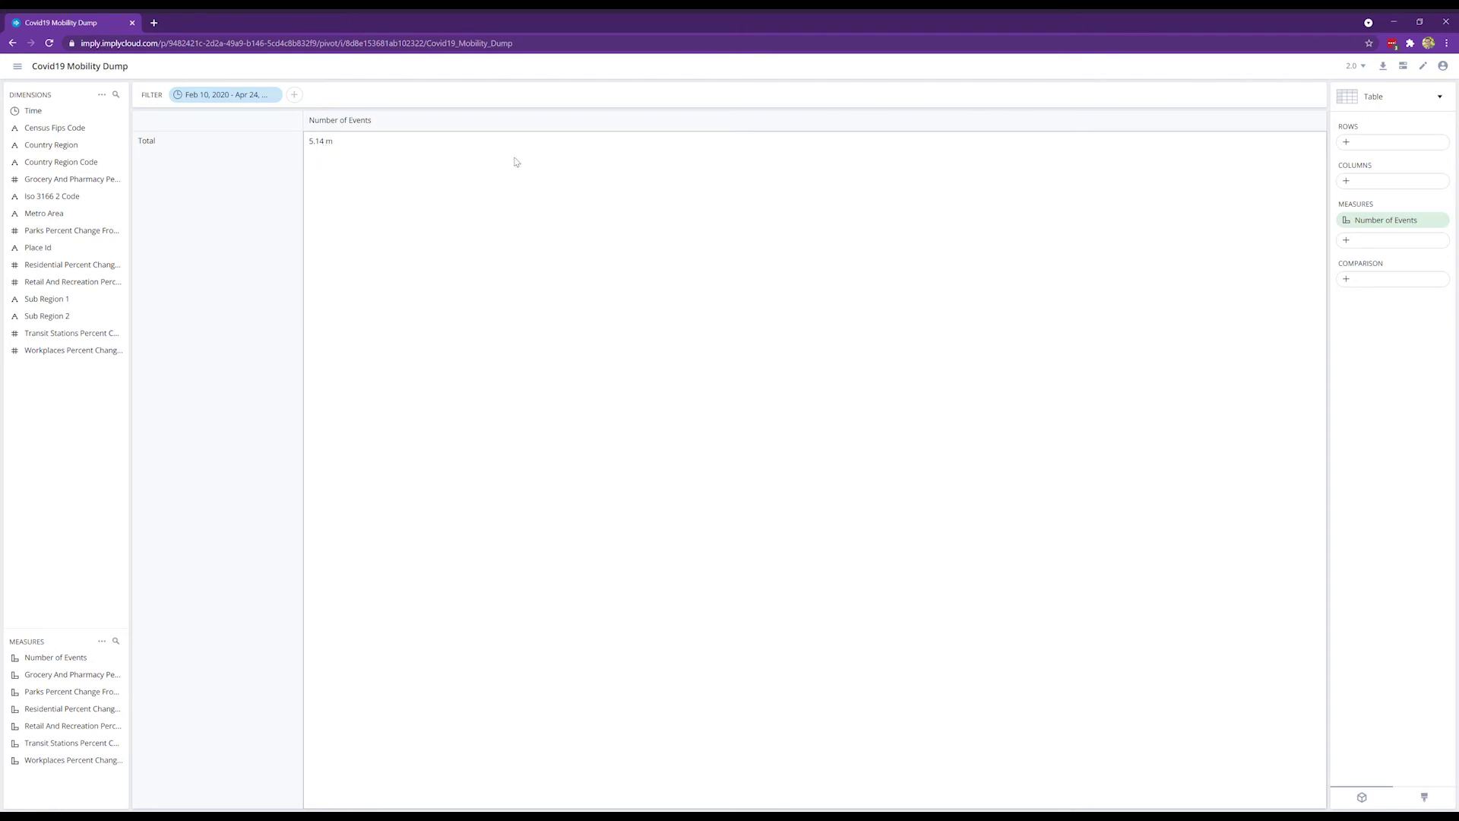
# - Switch the Covid19 Mobility Dump visualization from Table to Line chart
pyautogui.click(1385, 99)
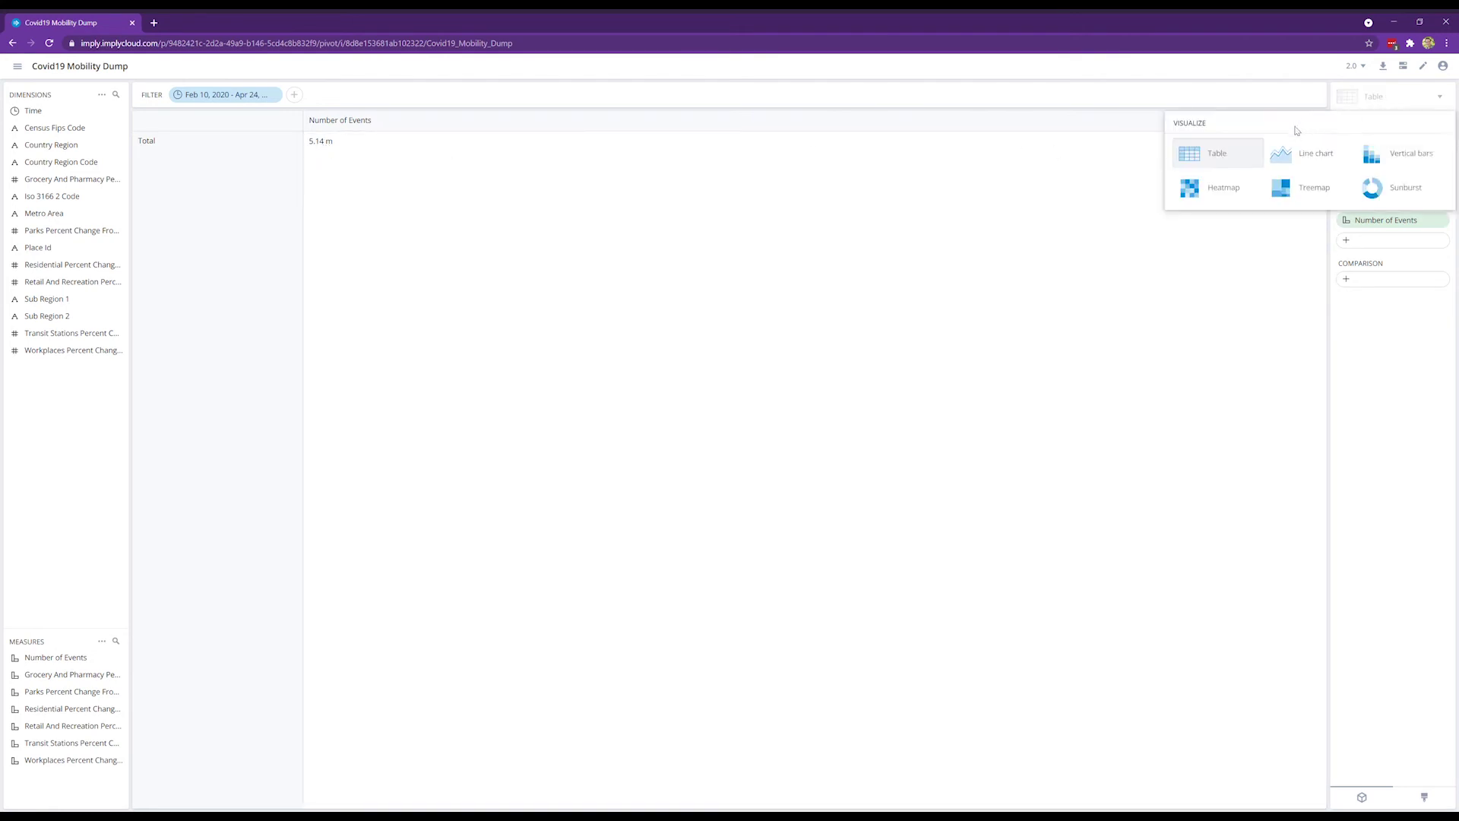
pyautogui.click(1305, 157)
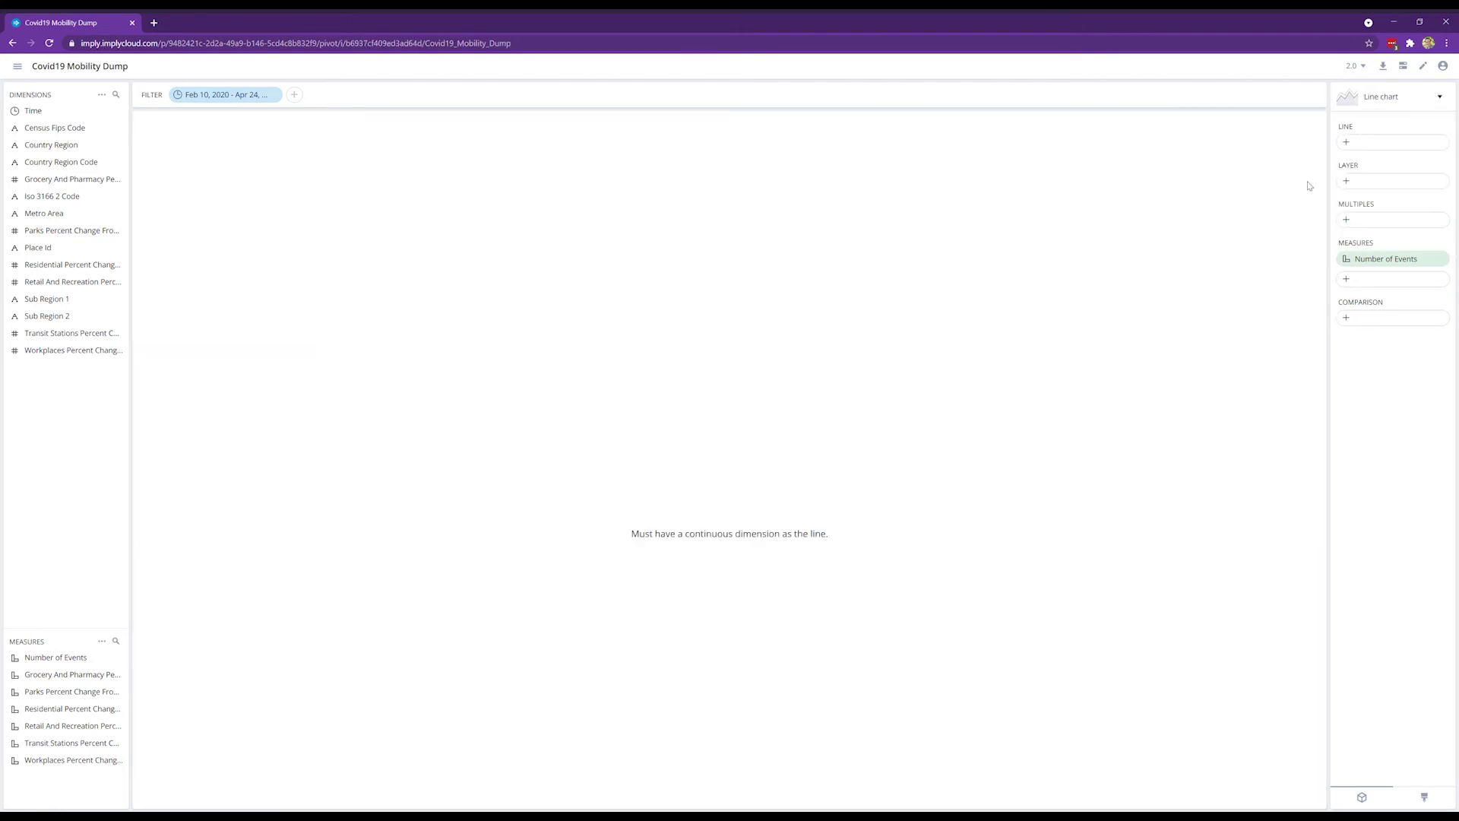
# - Use weekly Time as the line axis and replace Number of Events with Grocery And Pharmacy percent change
pyautogui.click(1363, 146)
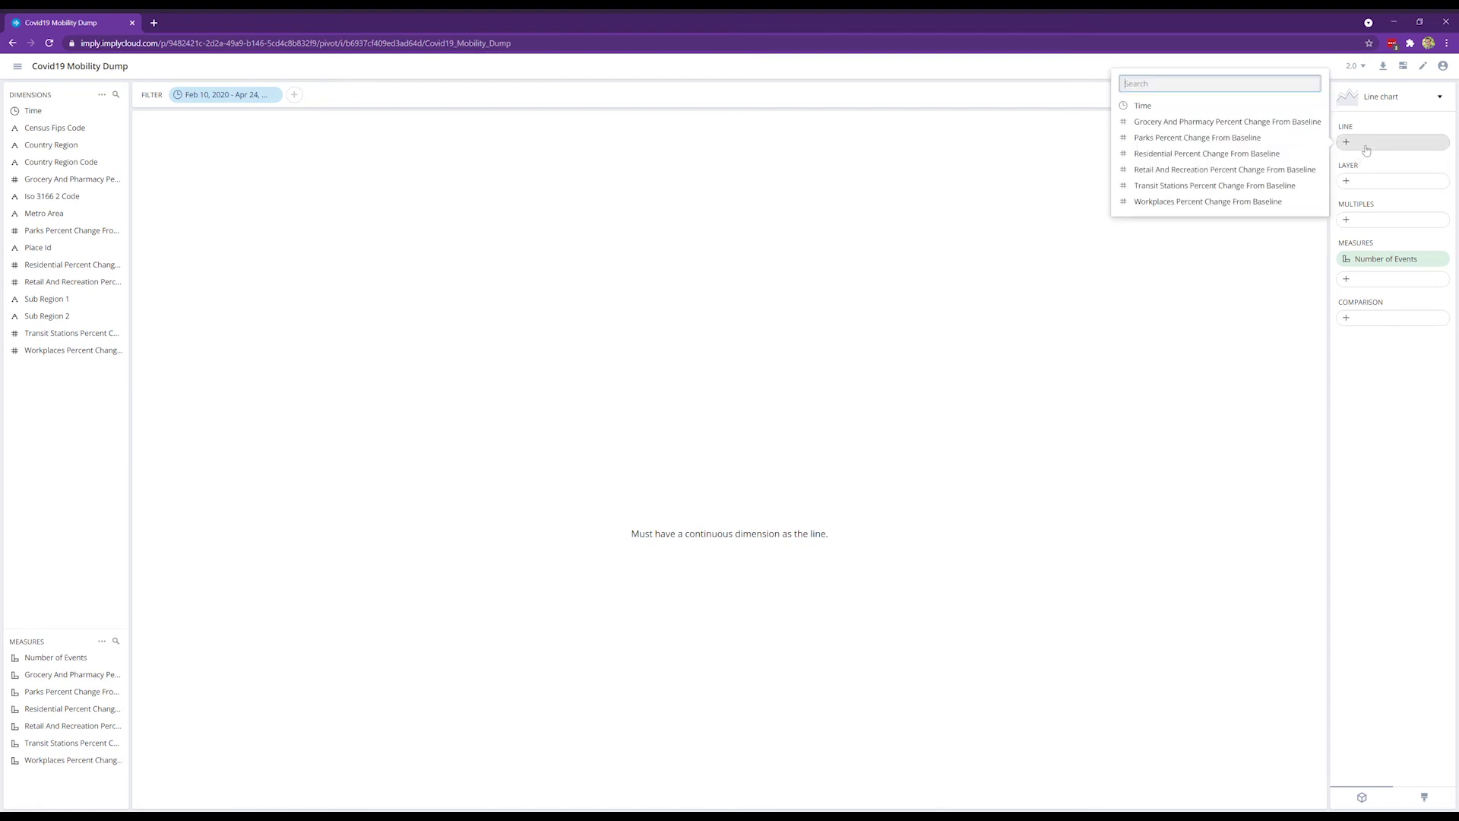
pyautogui.click(1174, 105)
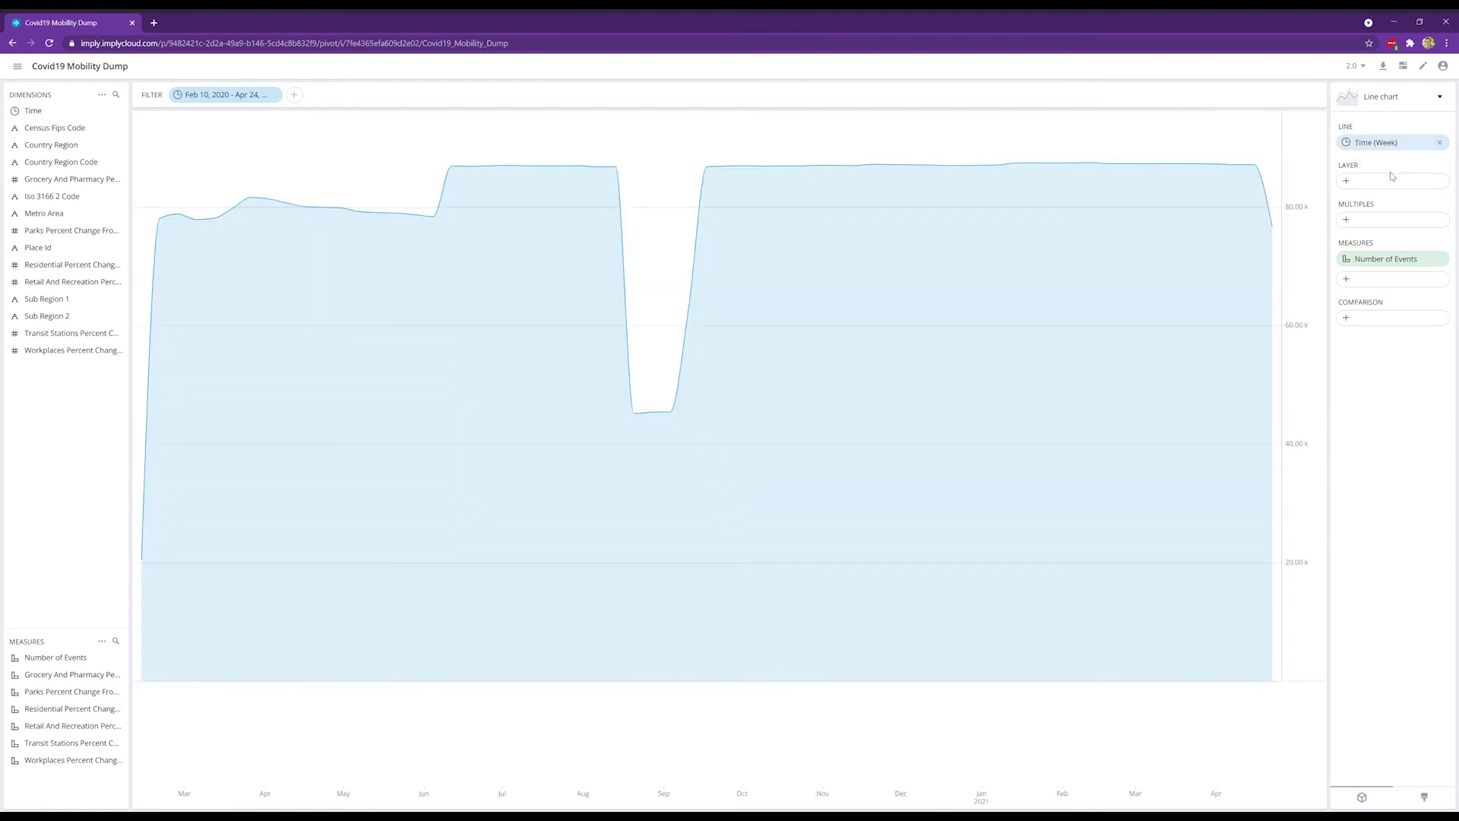
pyautogui.click(1394, 221)
pyautogui.click(1405, 271)
pyautogui.click(1406, 260)
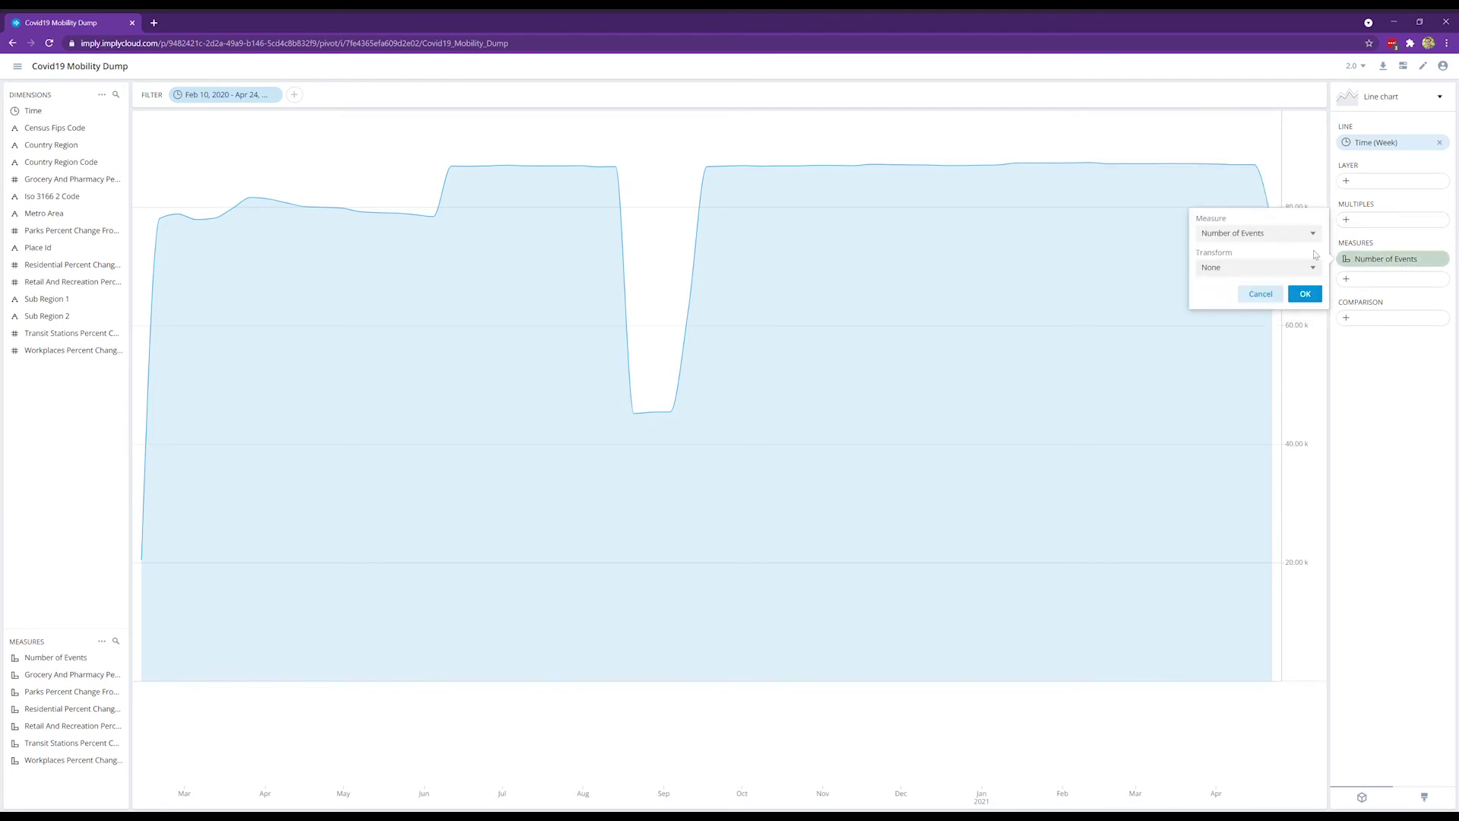
pyautogui.click(1309, 235)
pyautogui.click(1264, 272)
pyautogui.click(1315, 293)
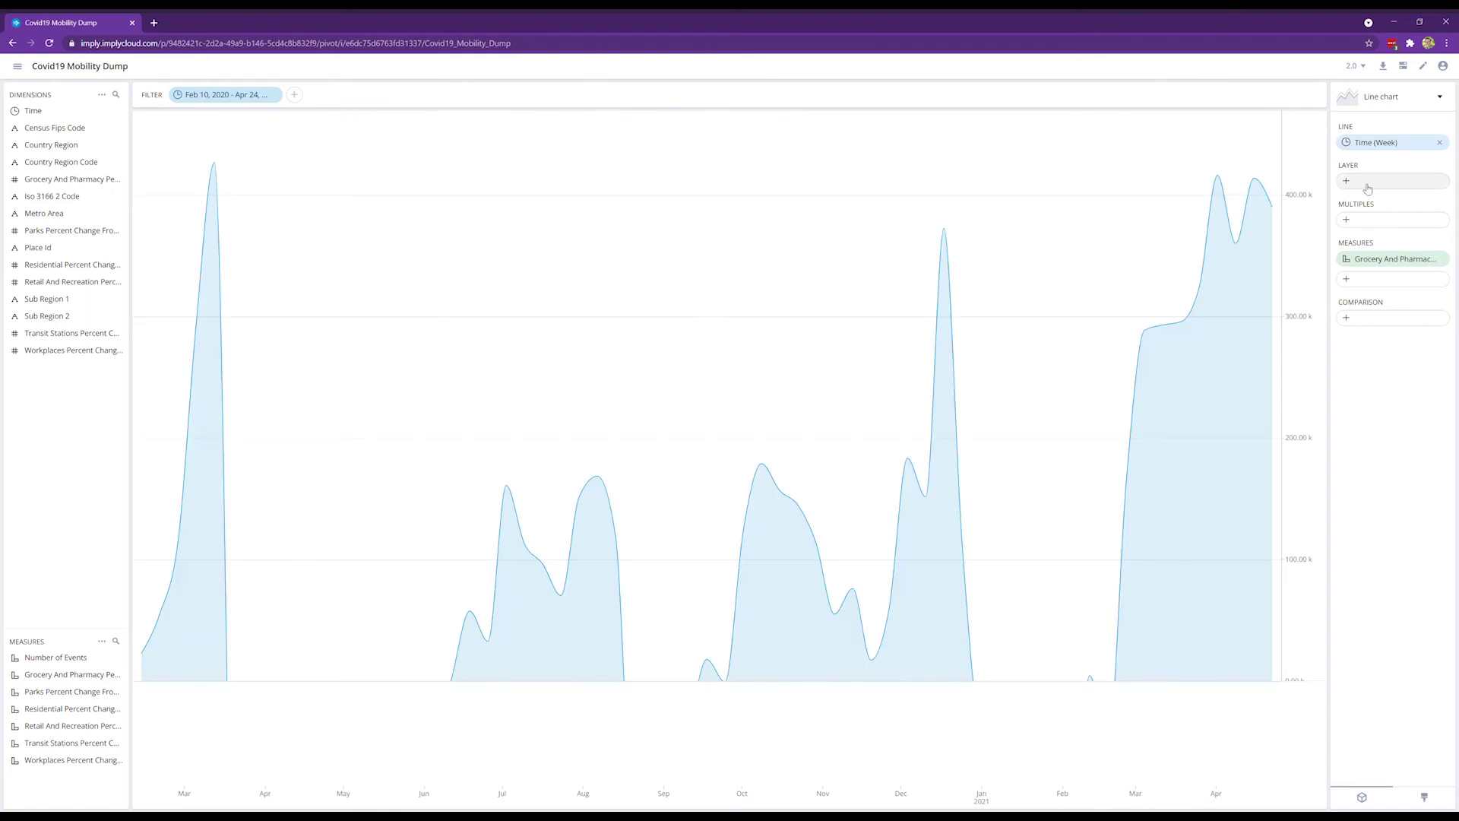
# - Split the grocery chart into small multiples per Place Id
pyautogui.click(1368, 187)
pyautogui.click(1382, 219)
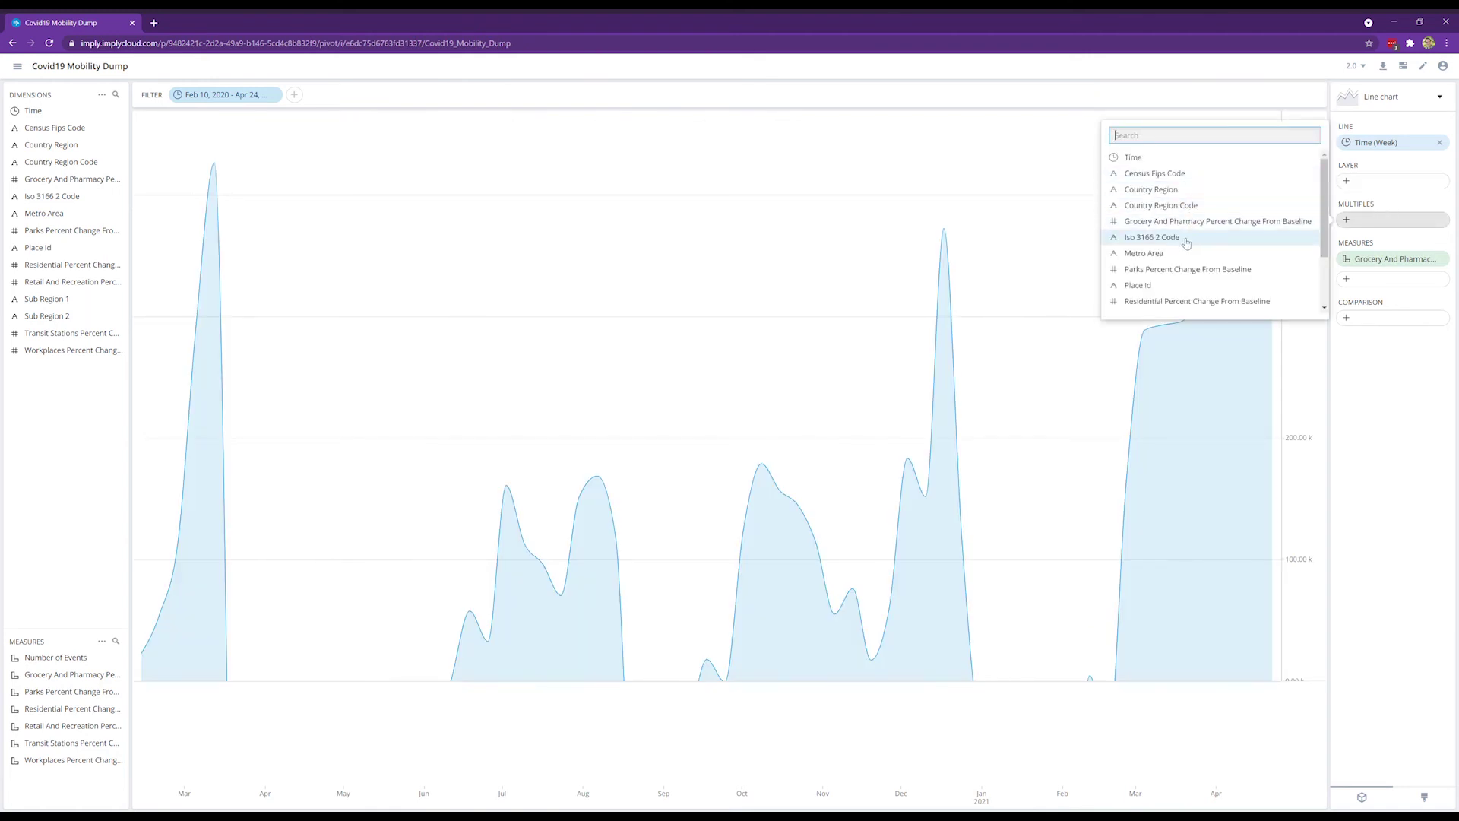
pyautogui.click(1182, 287)
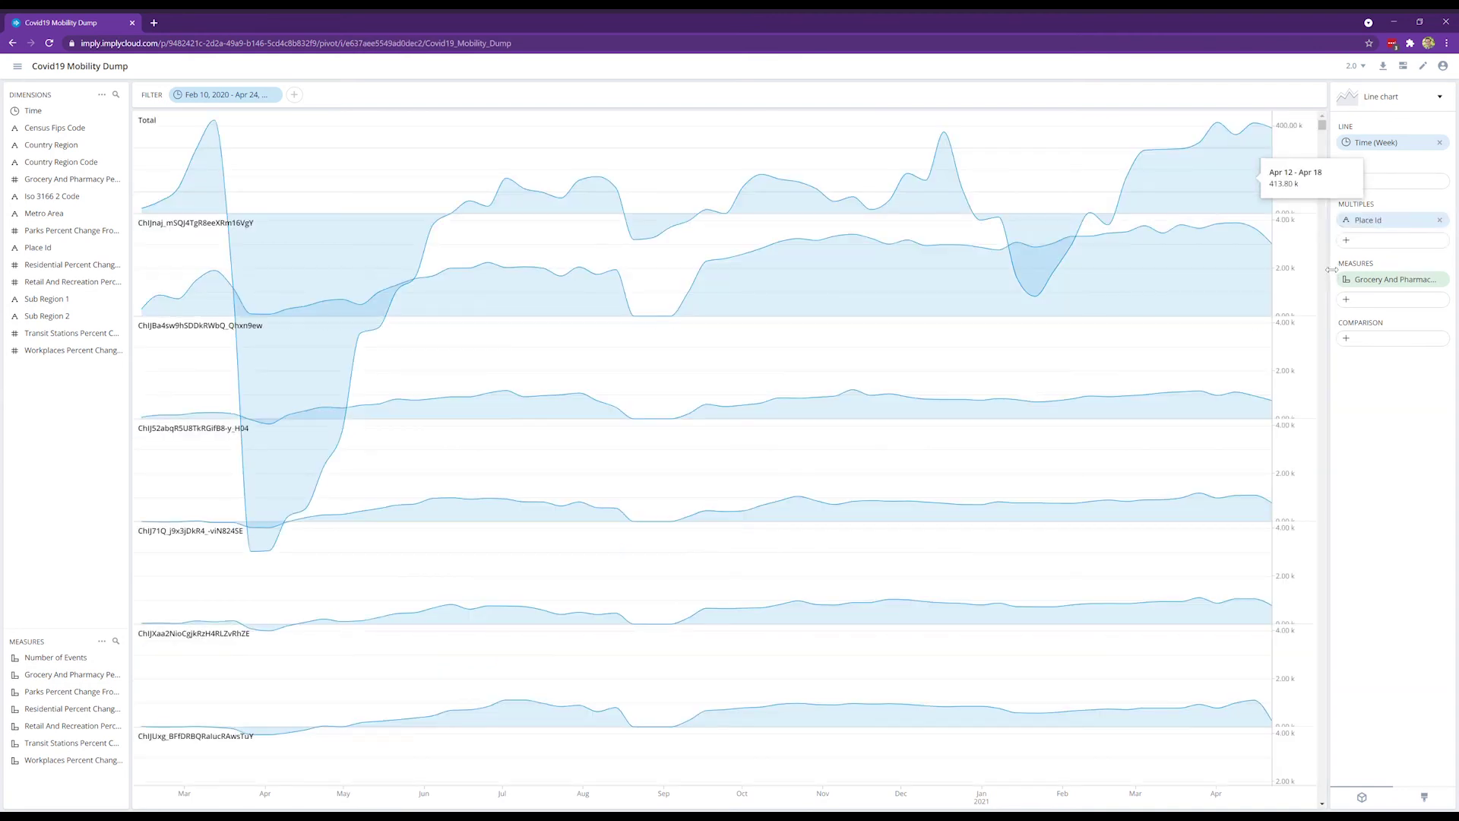
# - Add Sub Region 1 to the multiples, ordered before Place Id
pyautogui.click(1346, 240)
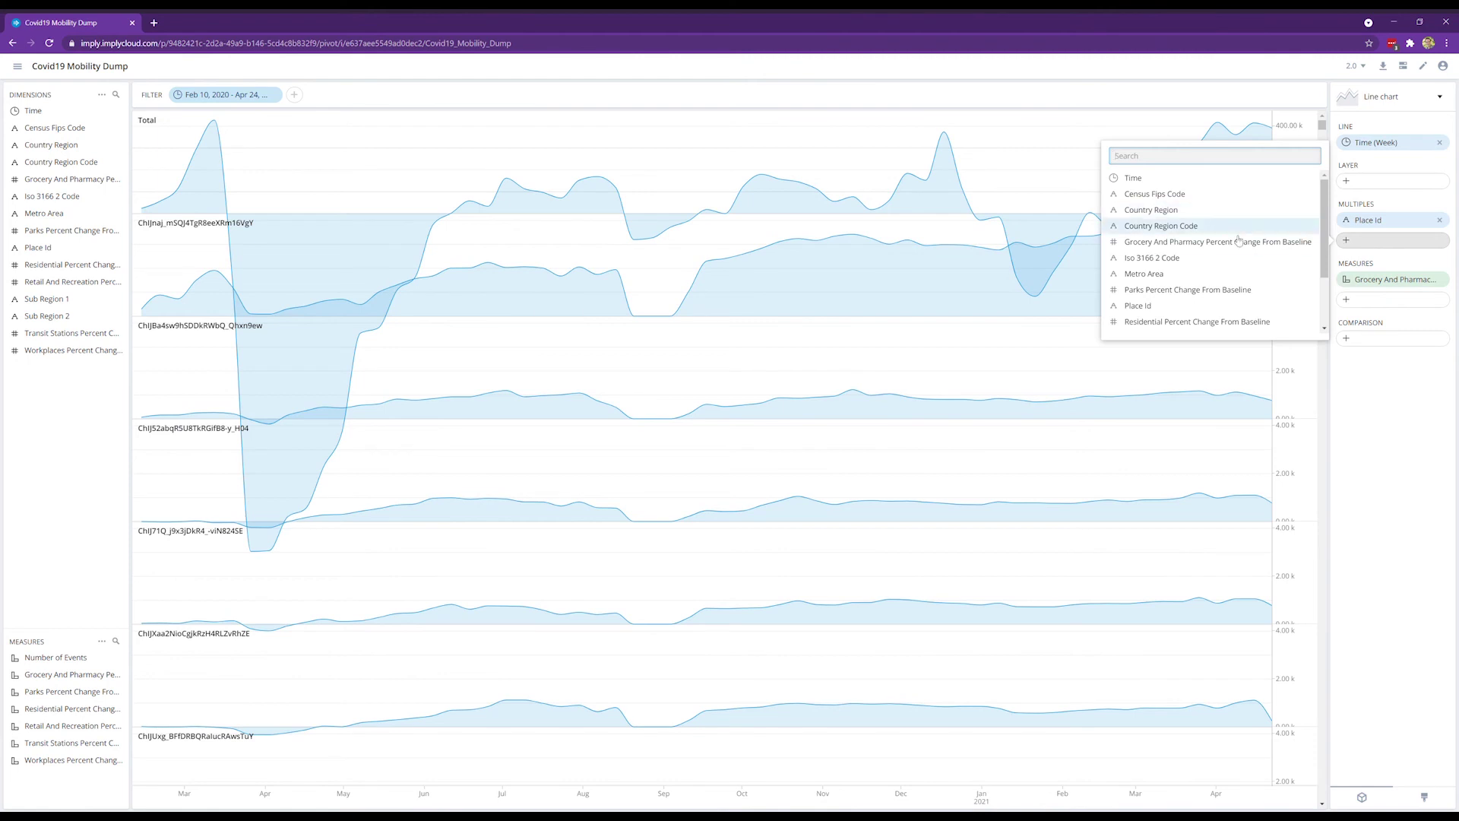
pyautogui.scroll(-3, 1220, 305)
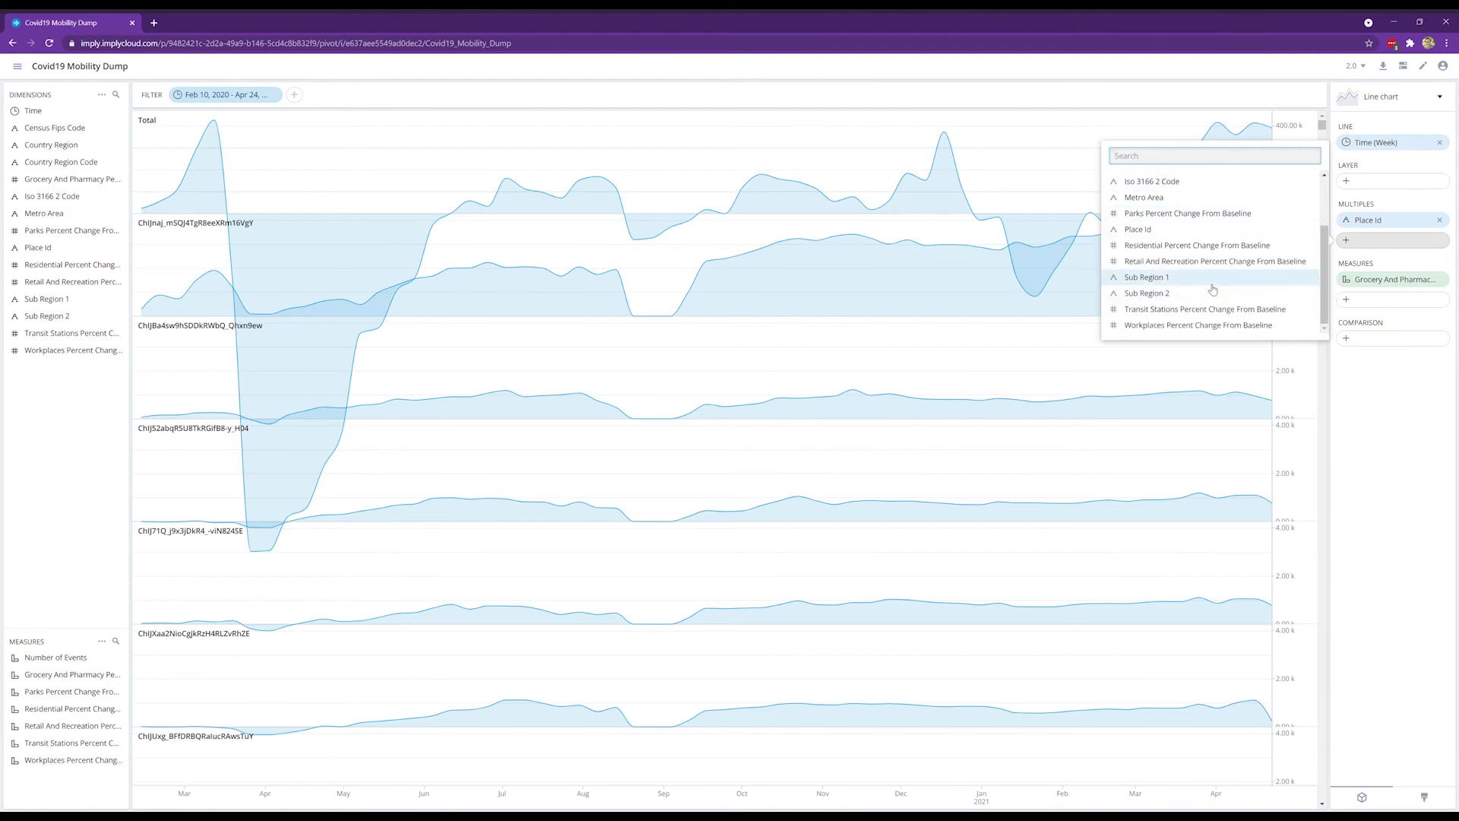
pyautogui.click(1212, 284)
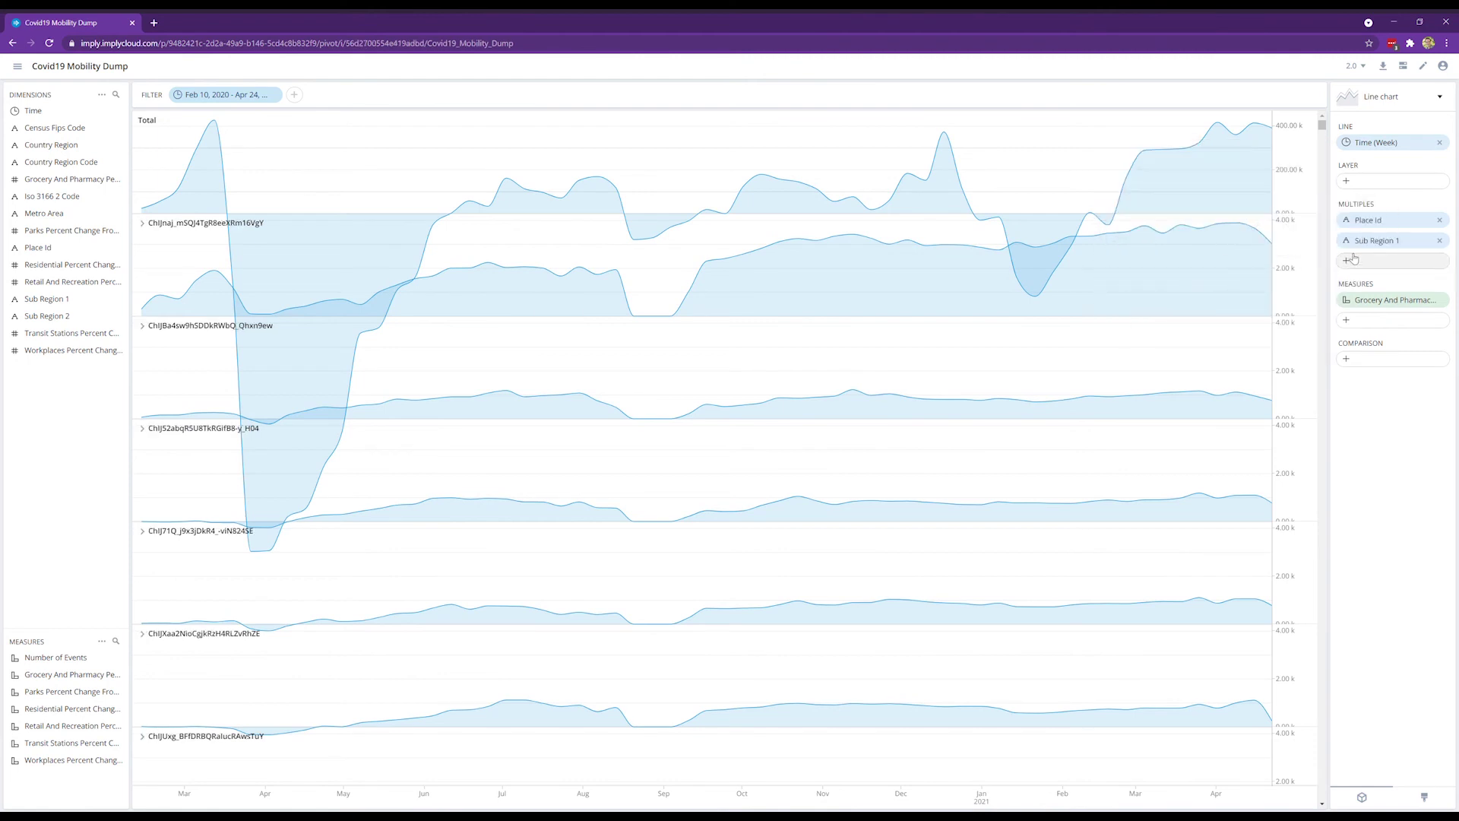
pyautogui.click(1385, 240)
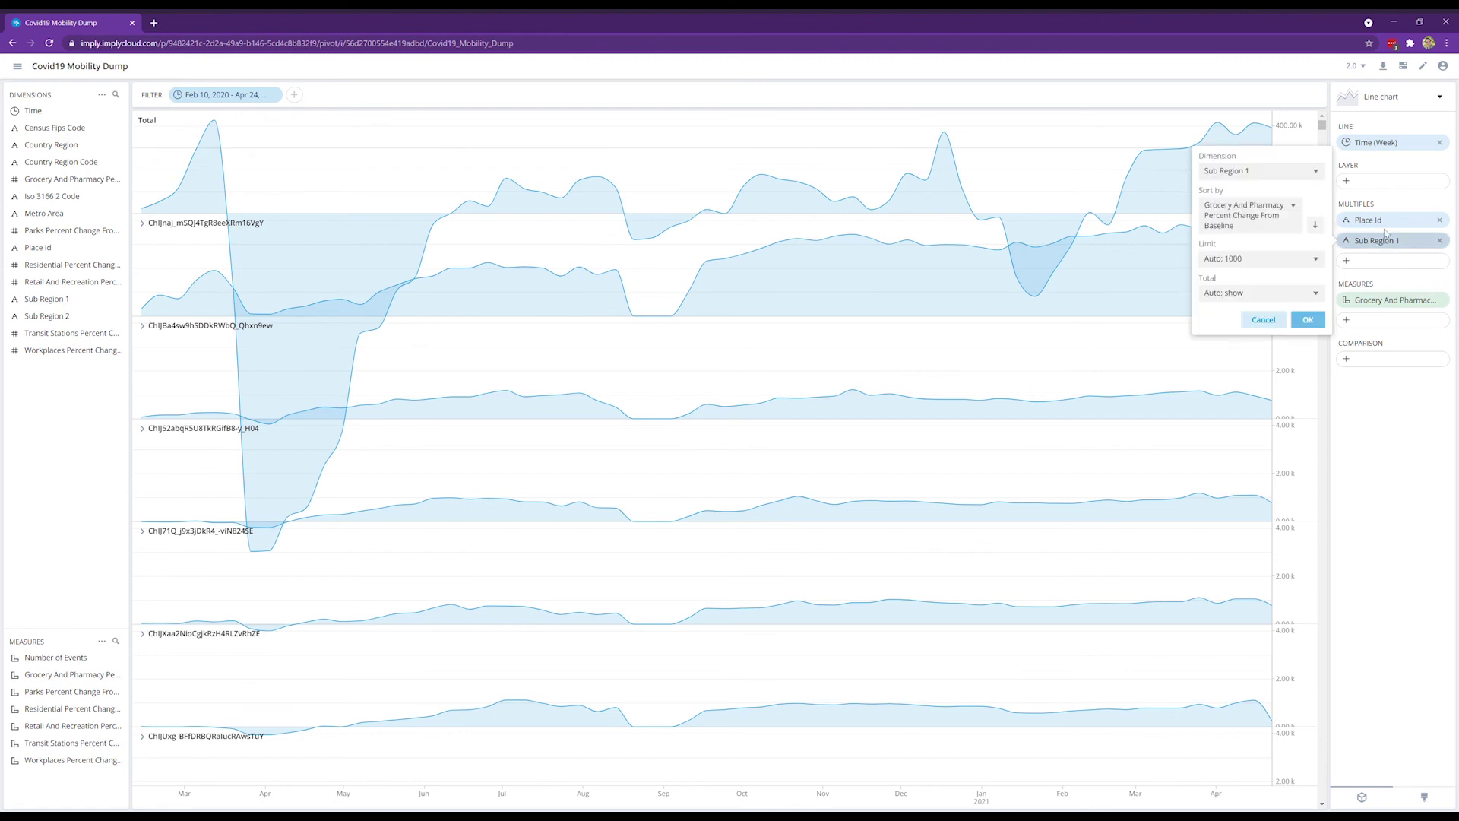
pyautogui.click(1386, 221)
pyautogui.moveTo(1391, 227); pyautogui.dragTo(1389, 260)
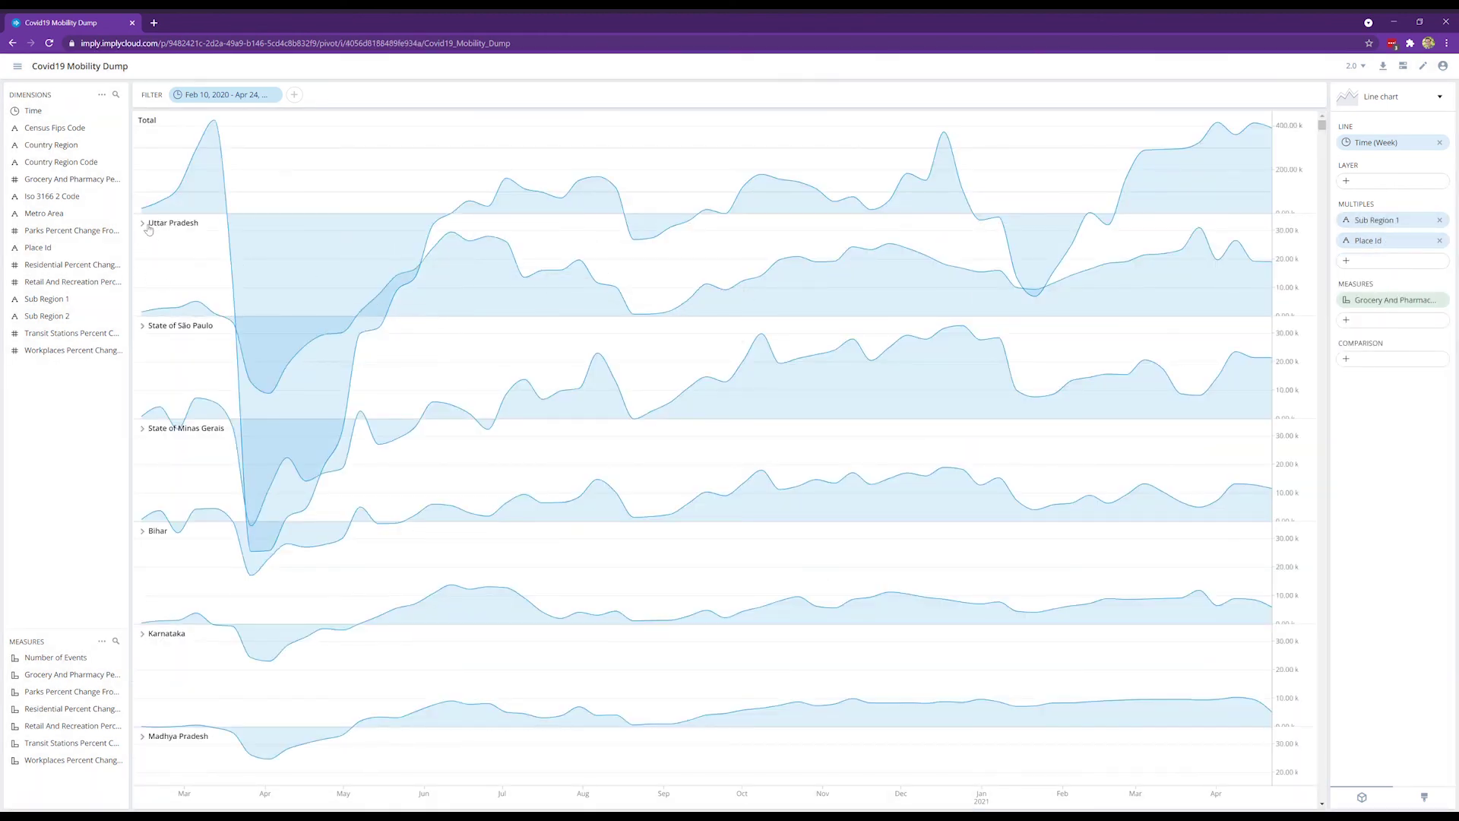
# - Expand Uttar Pradesh into its individual places and browse its chart rows
pyautogui.click(148, 227)
pyautogui.scroll(-1, 606, 521)
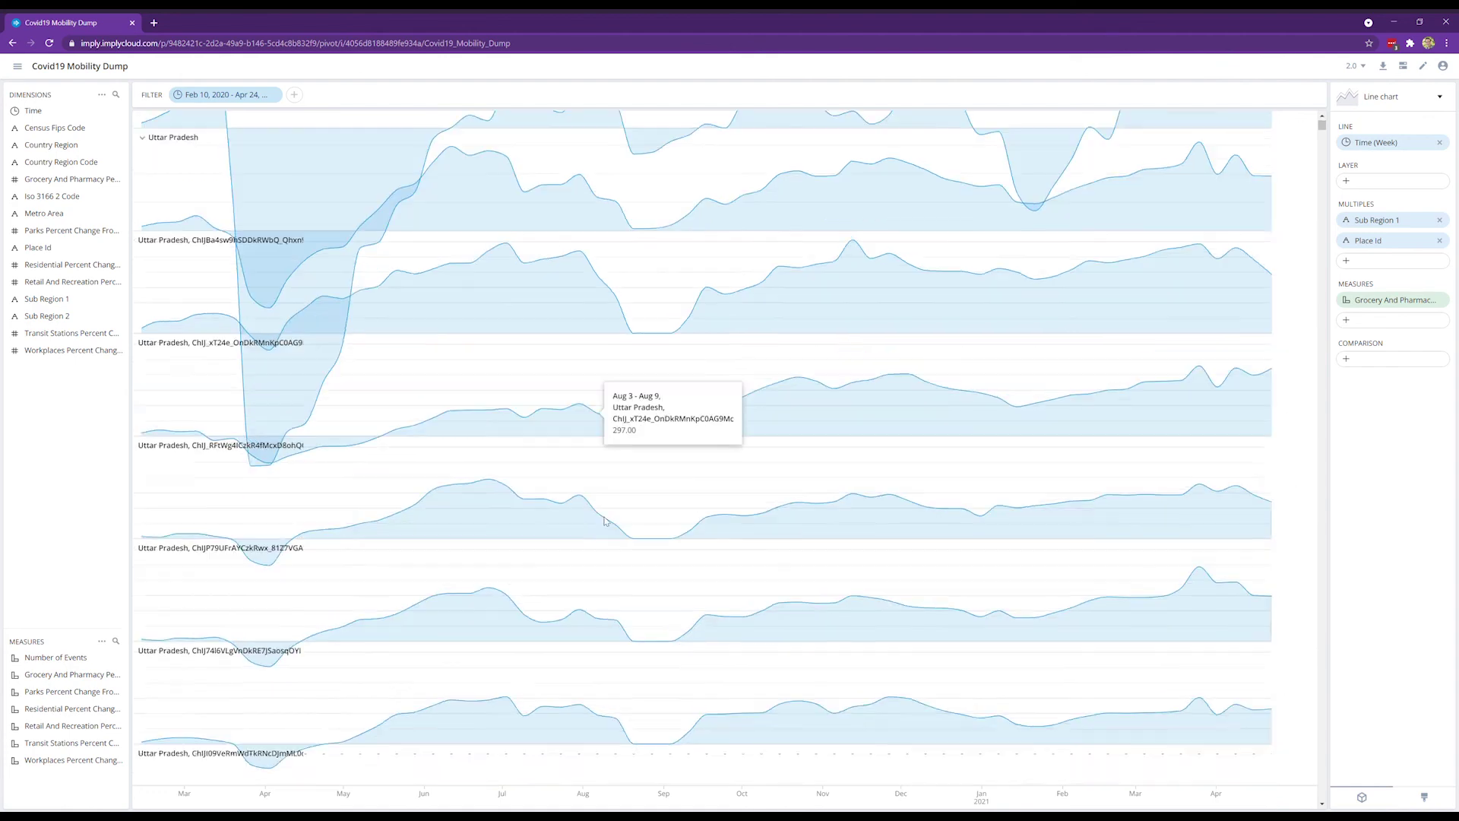
pyautogui.scroll(-3, 606, 522)
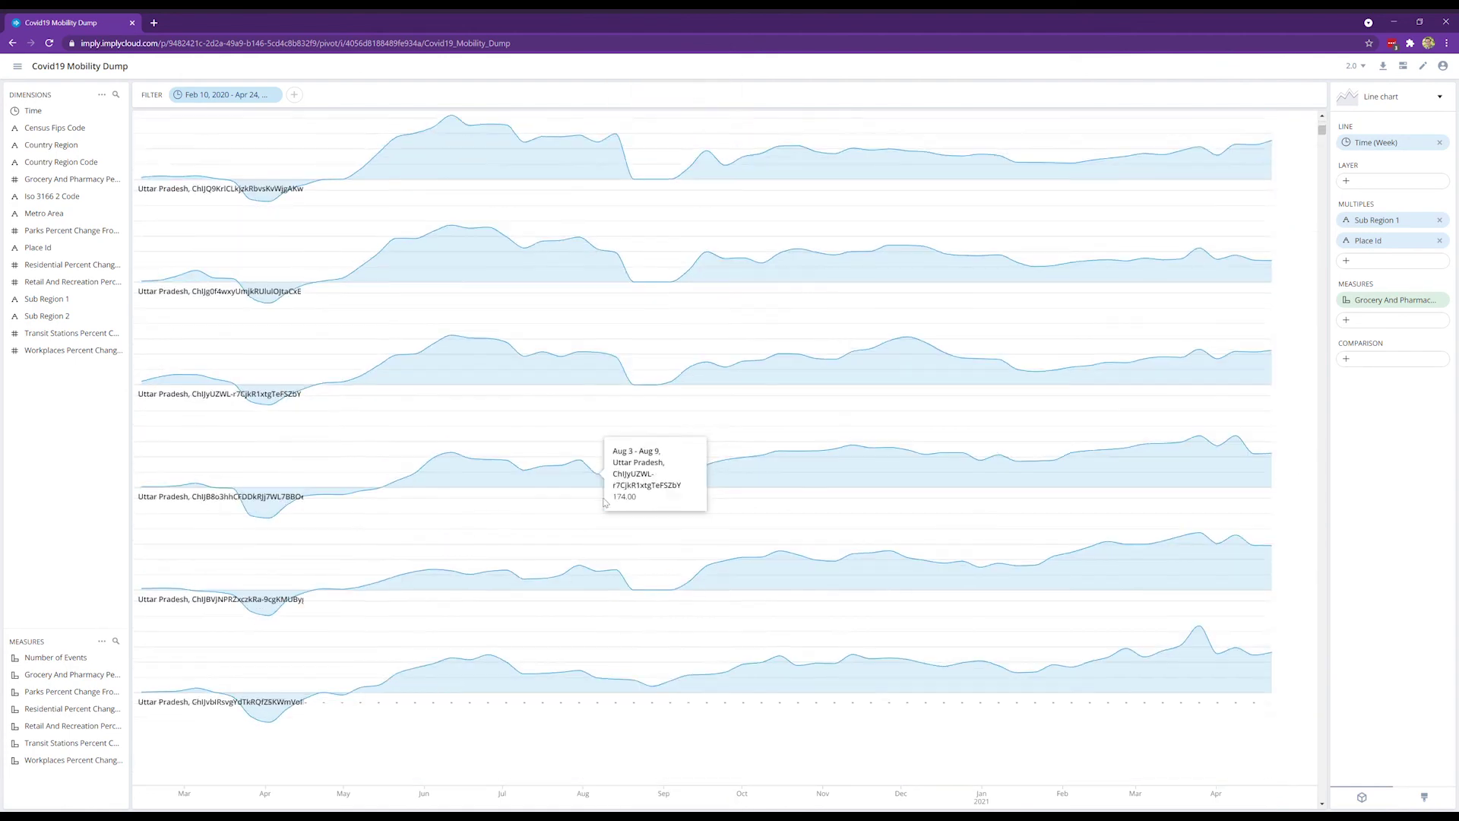
pyautogui.scroll(-5, 606, 502)
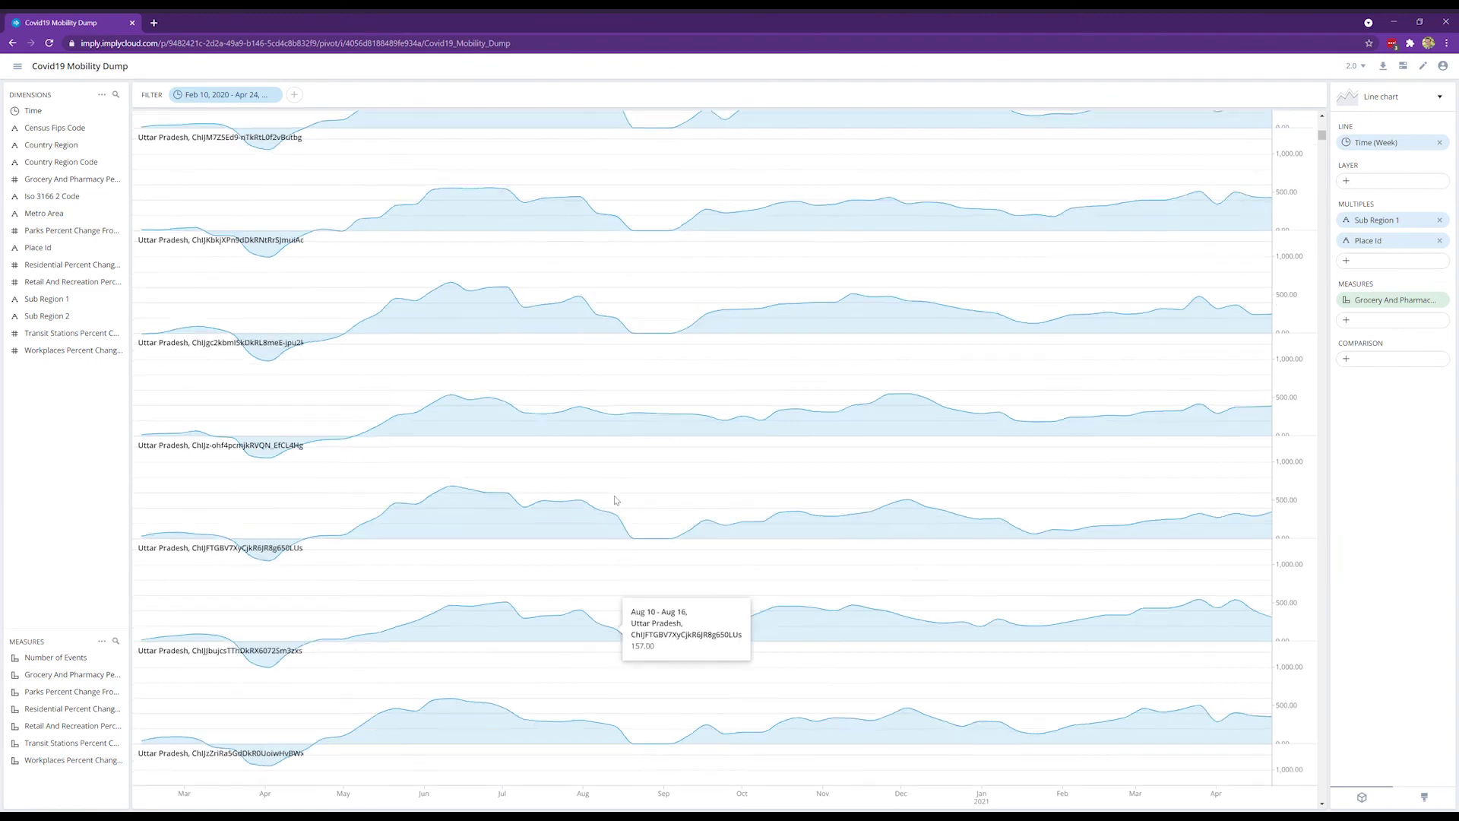
pyautogui.scroll(10, 616, 500)
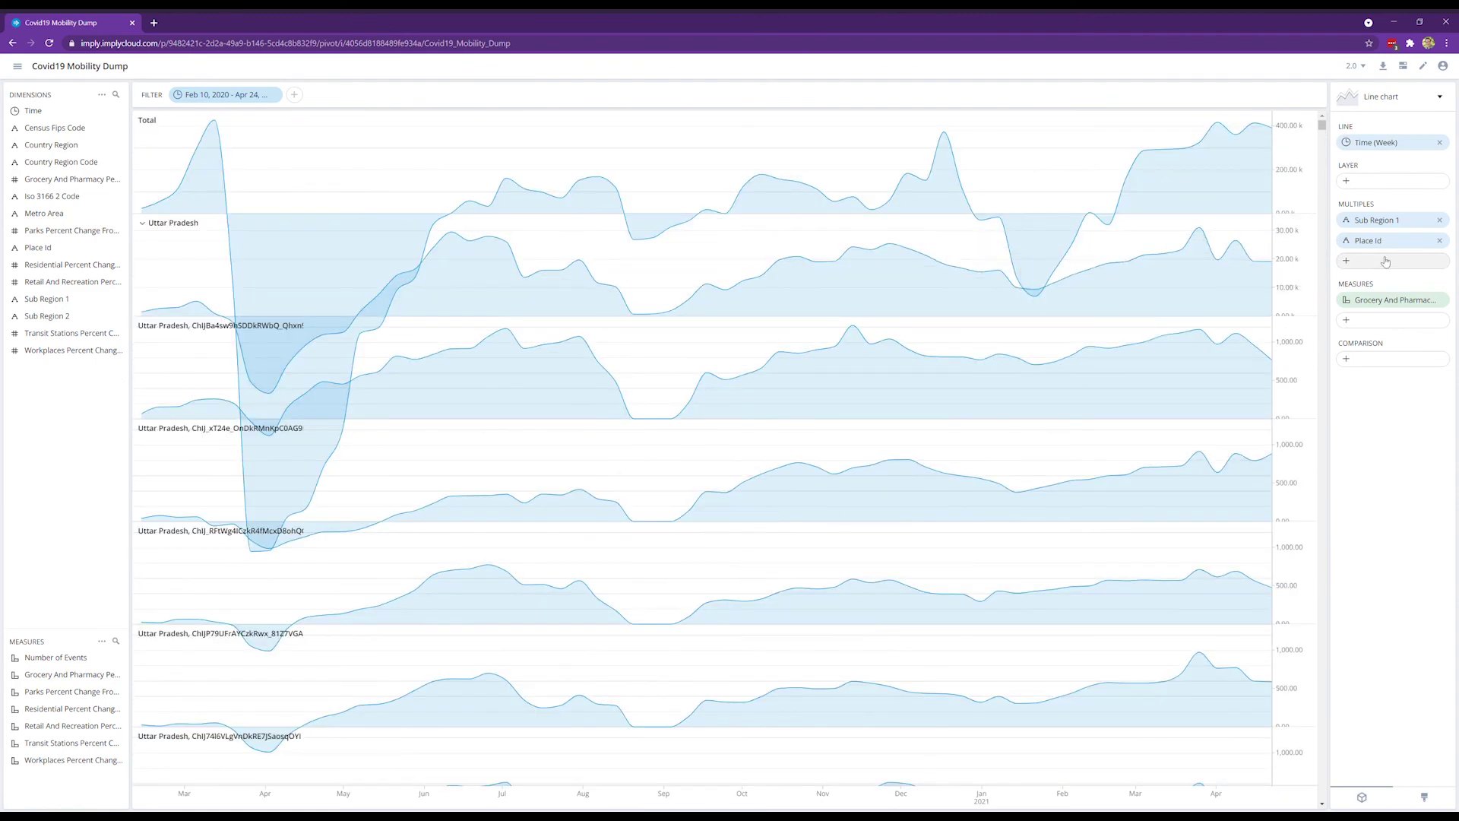
# - Change the Time bucketing on the line axis from Week to Day
pyautogui.click(1402, 146)
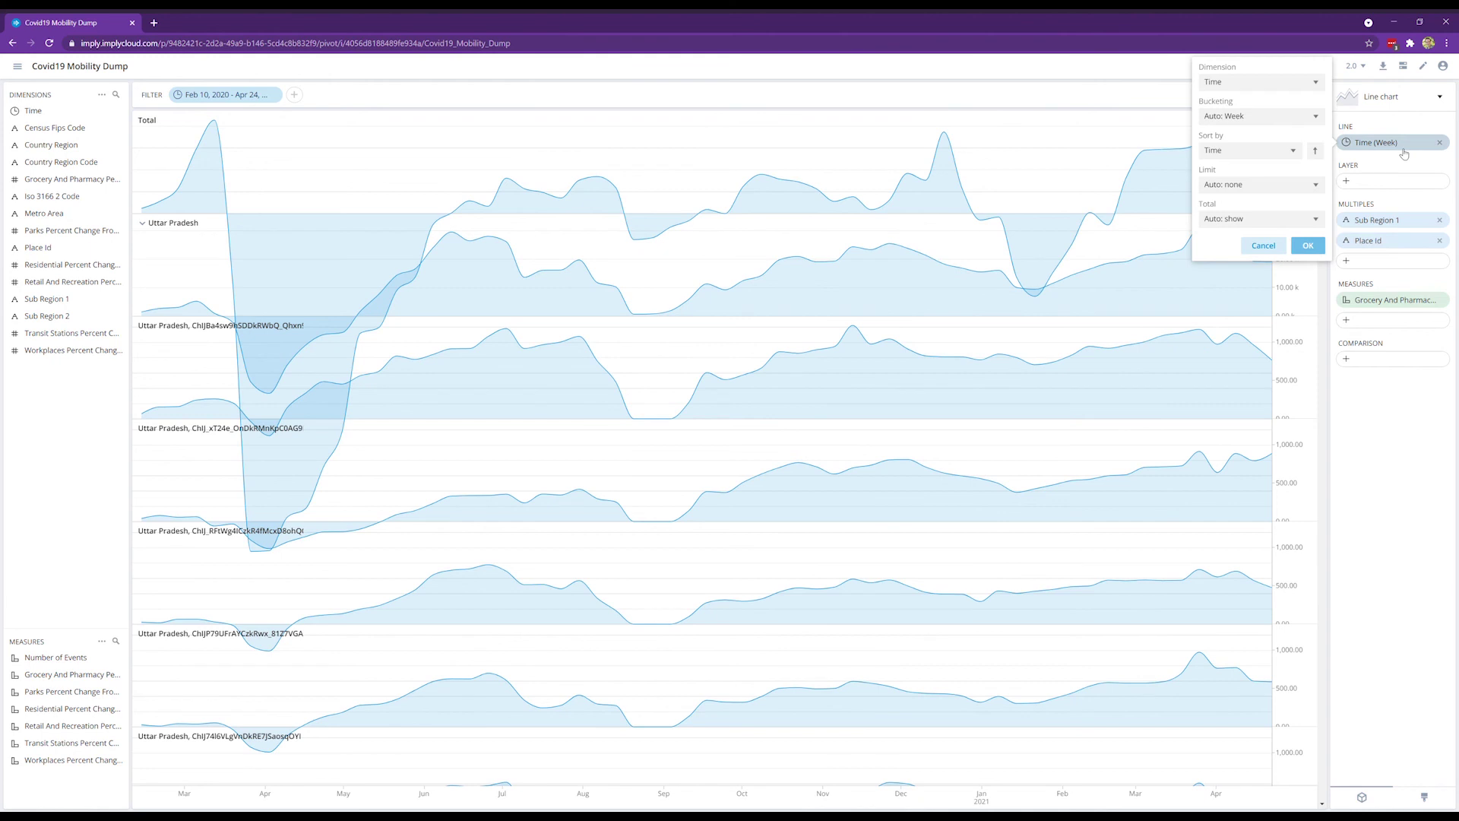
pyautogui.click(1239, 126)
pyautogui.click(1243, 203)
pyautogui.click(1310, 245)
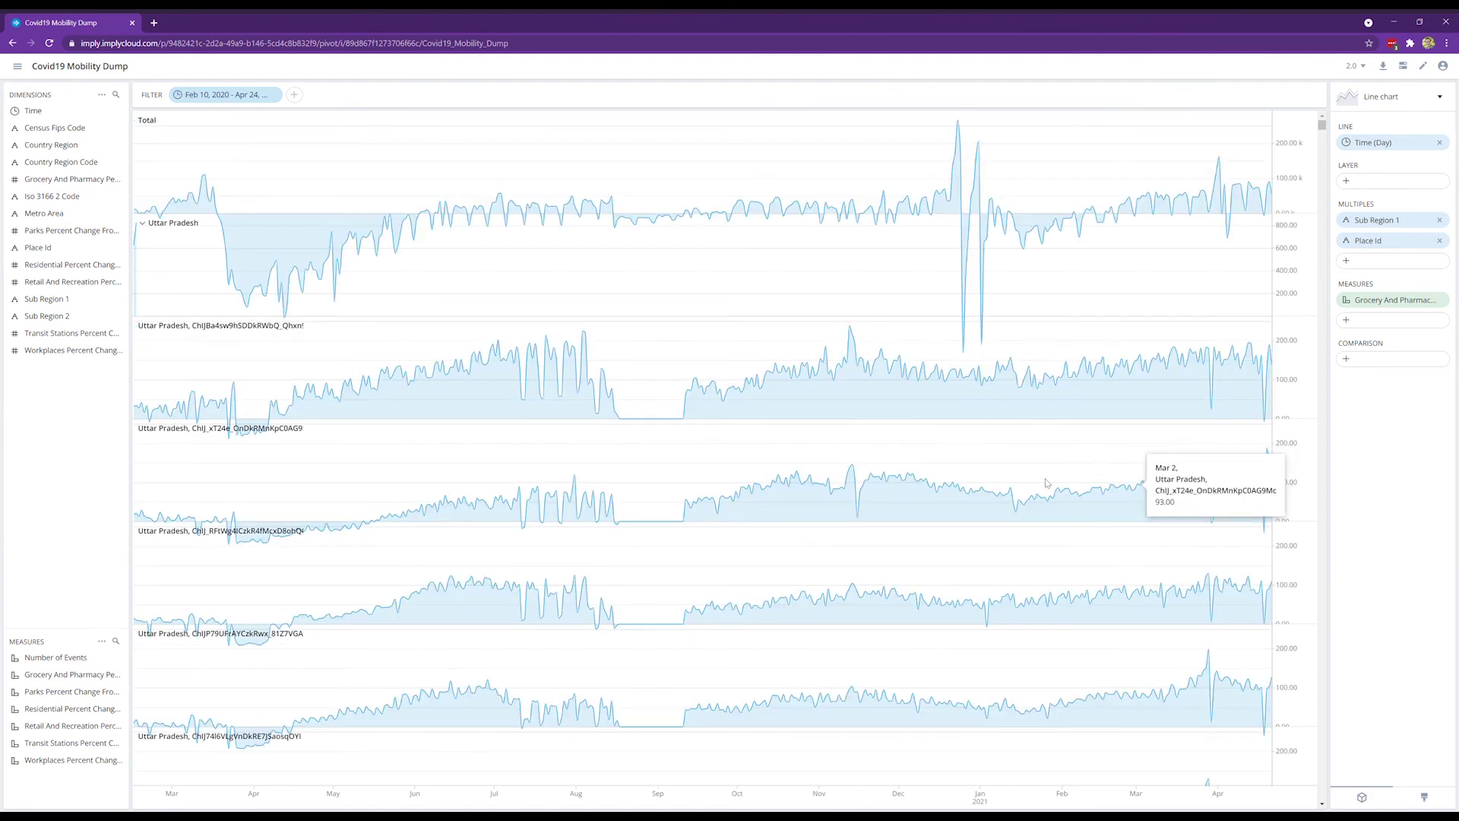
# - Scroll through the daily grocery charts for each Uttar Pradesh place
pyautogui.scroll(-1, 641, 474)
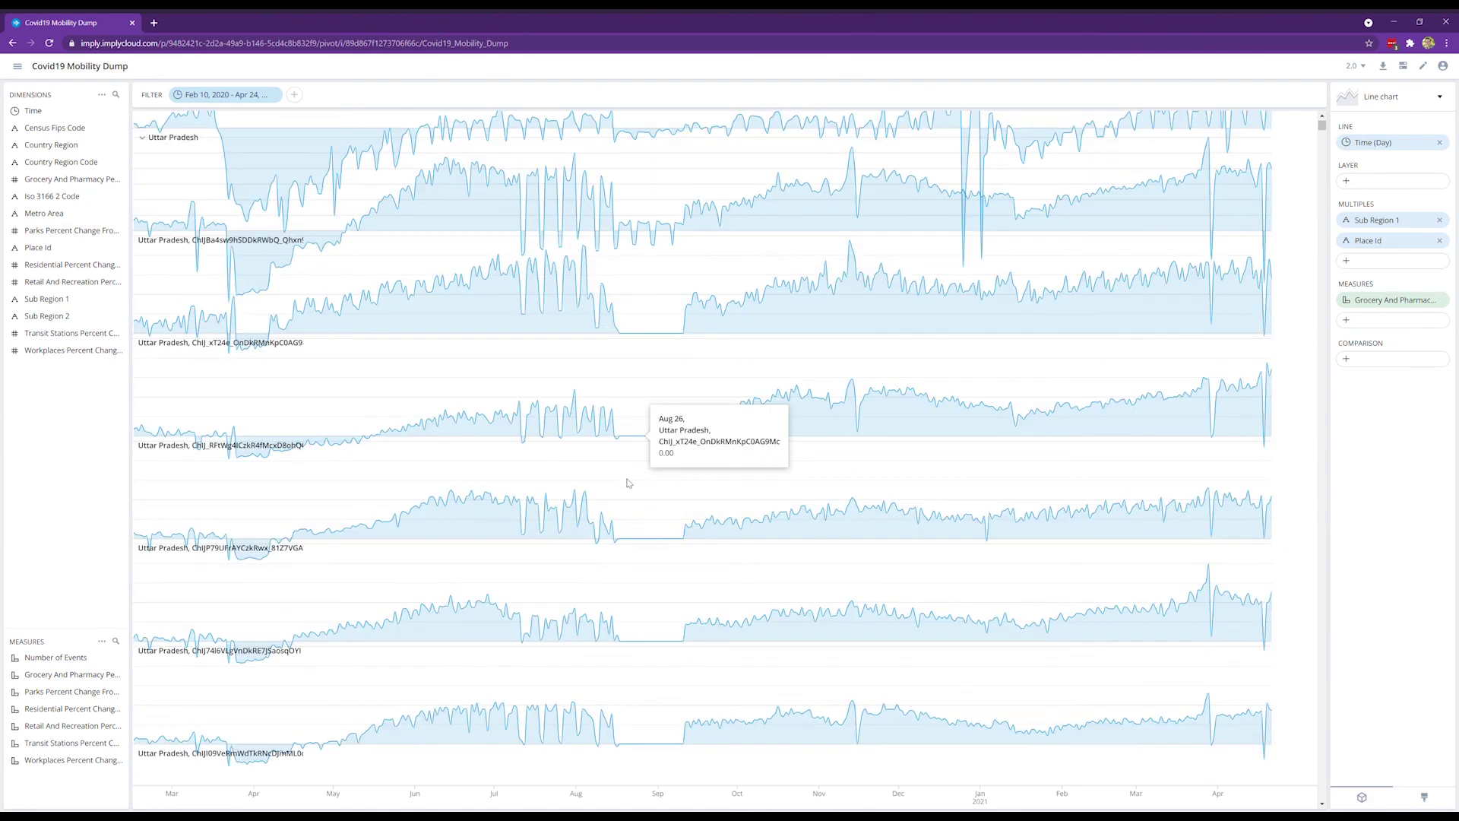
pyautogui.scroll(-7, 628, 483)
pyautogui.scroll(-3, 620, 494)
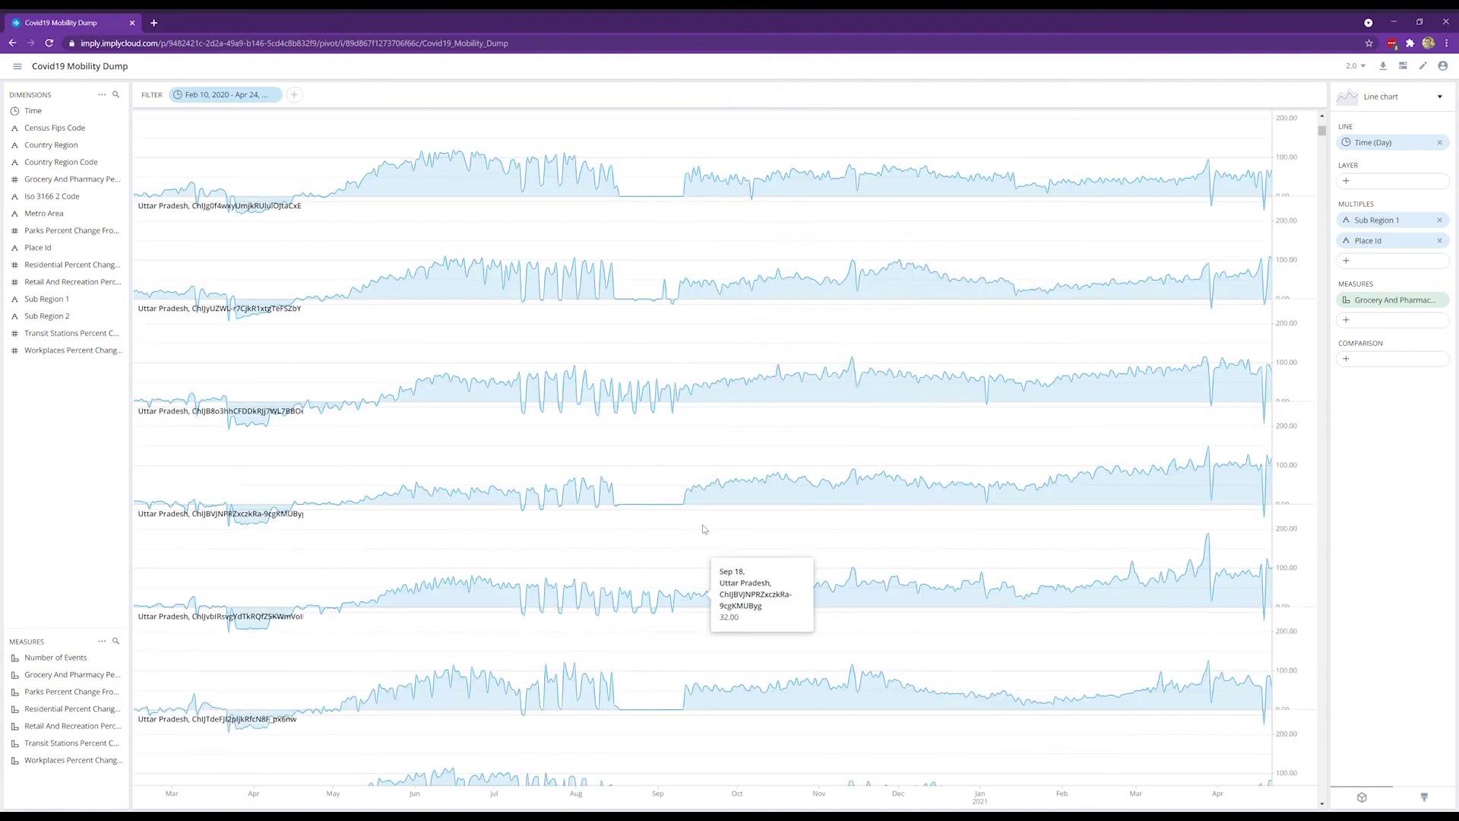
pyautogui.scroll(-2, 651, 501)
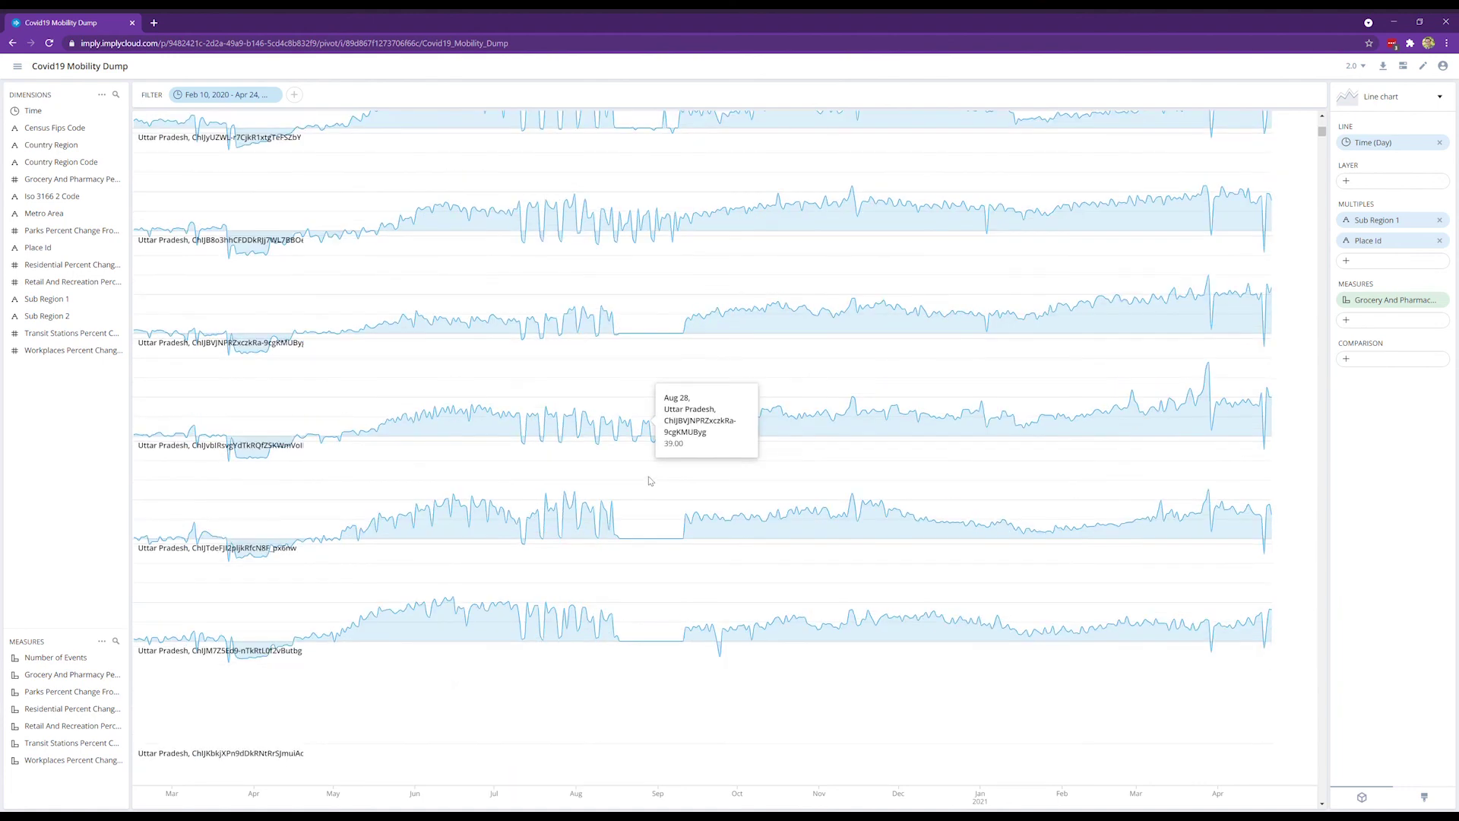
pyautogui.scroll(-6, 616, 563)
pyautogui.scroll(-7, 749, 532)
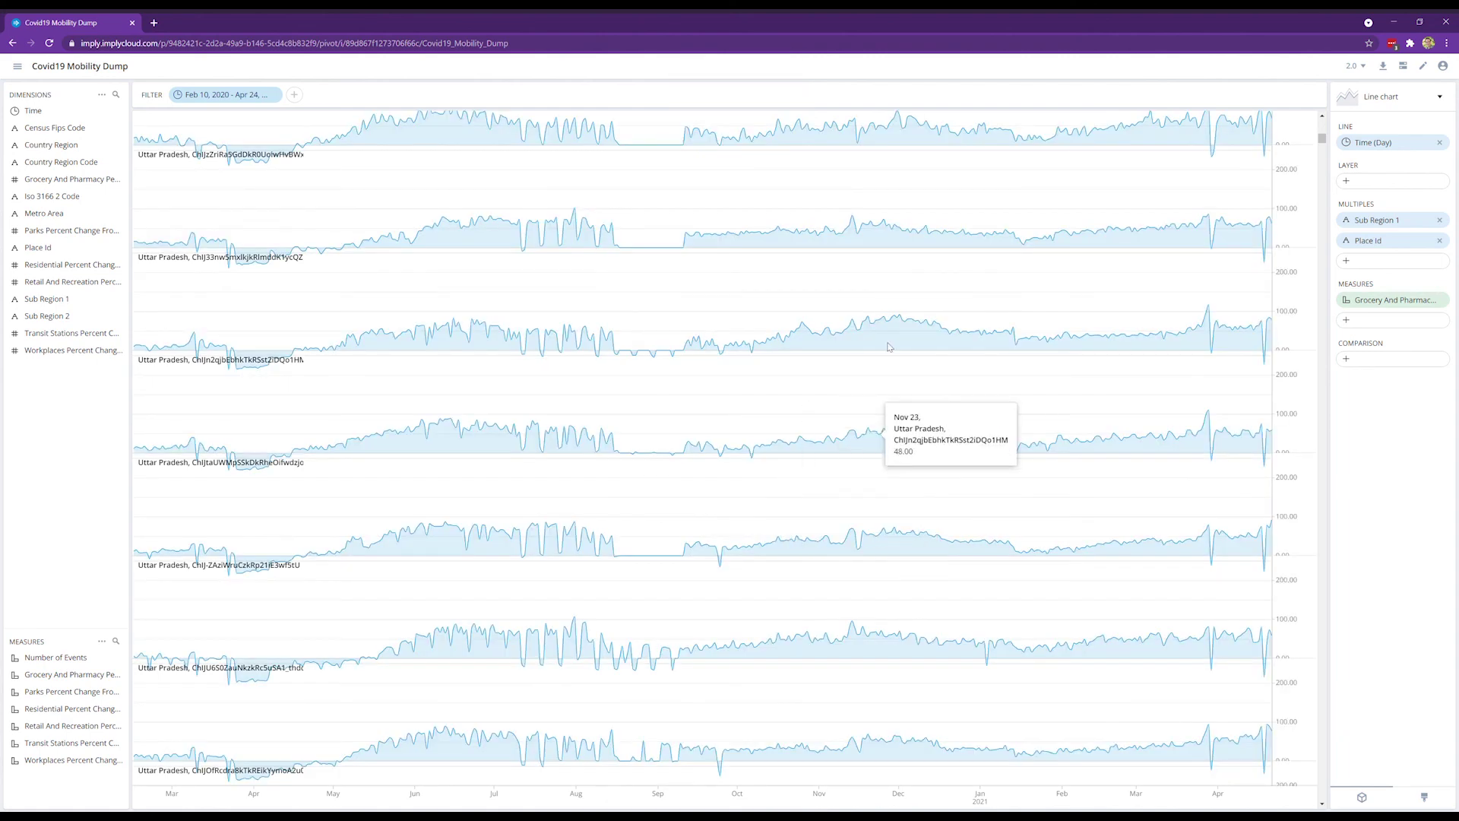
pyautogui.scroll(1, 882, 357)
pyautogui.scroll(4, 889, 346)
pyautogui.scroll(5, 960, 245)
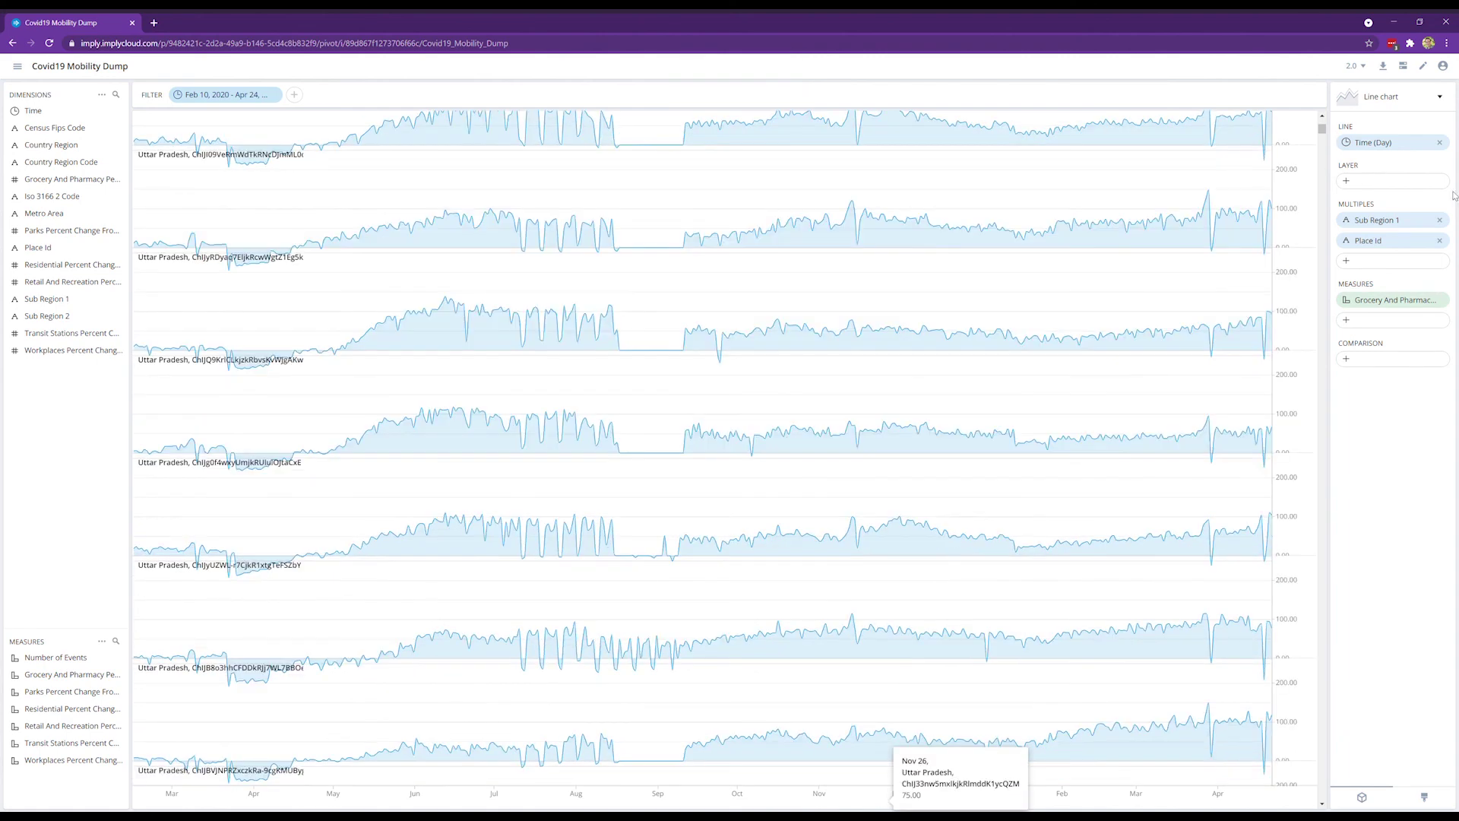